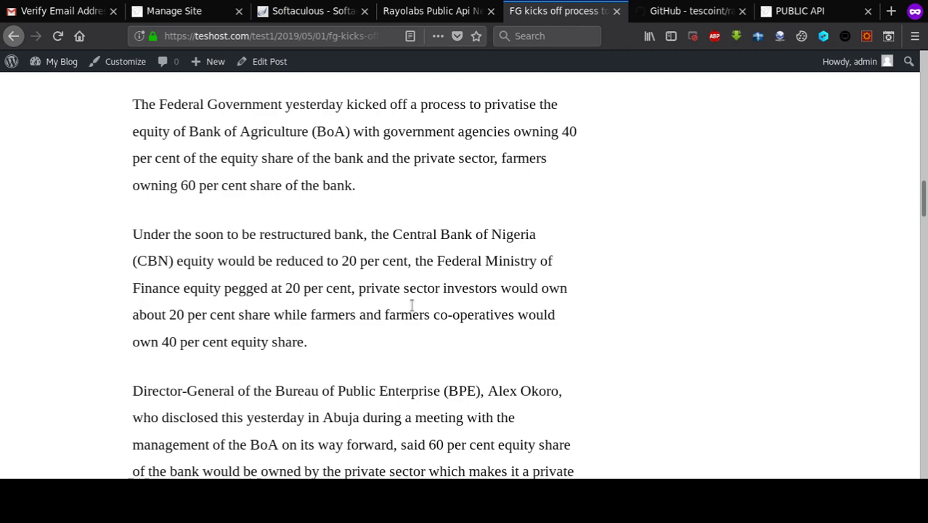
Step: View the News Test site's token, then return to the dashboard listing News Test with 8 calls
scroll(411, 305, up, 5)
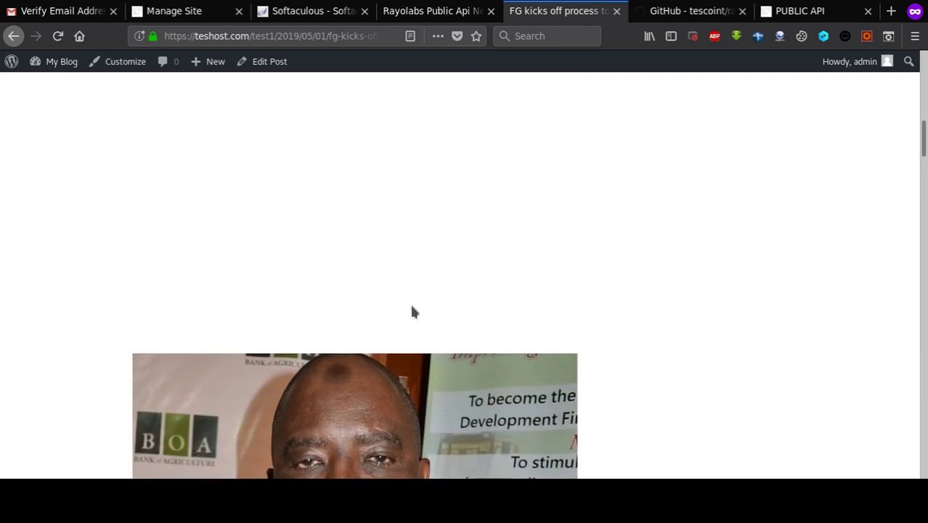
scroll(412, 308, down, 5)
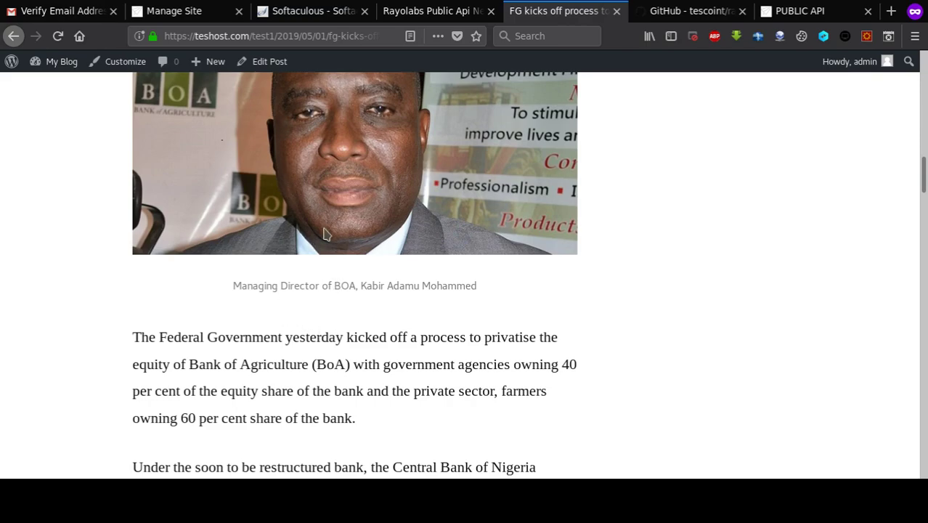
click(185, 12)
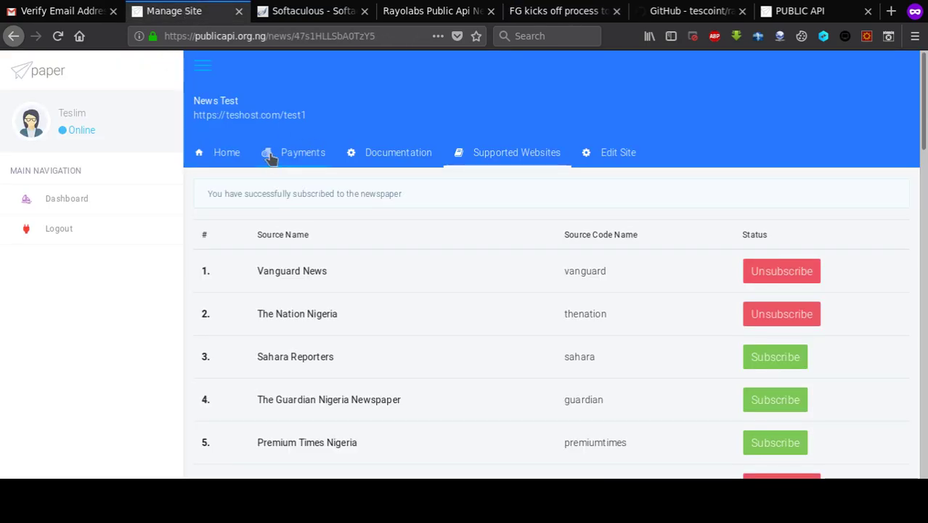
click(211, 154)
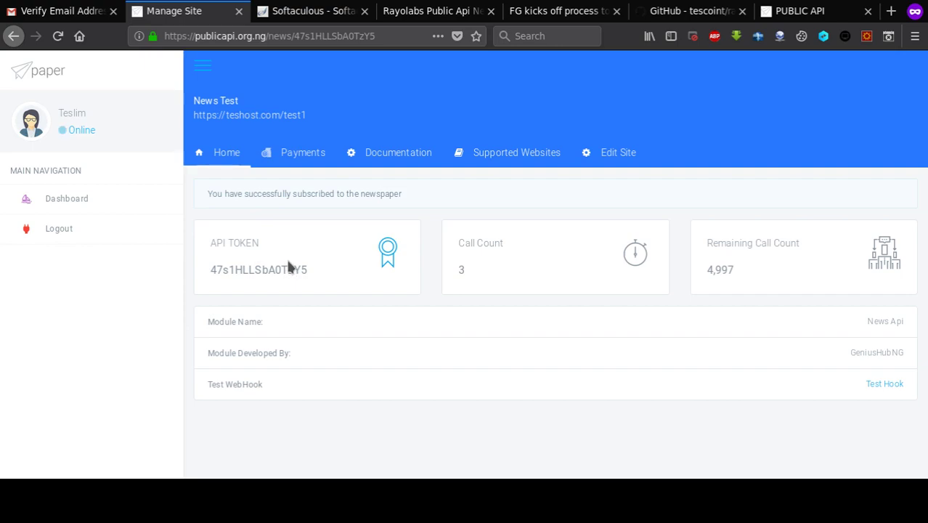
click(79, 200)
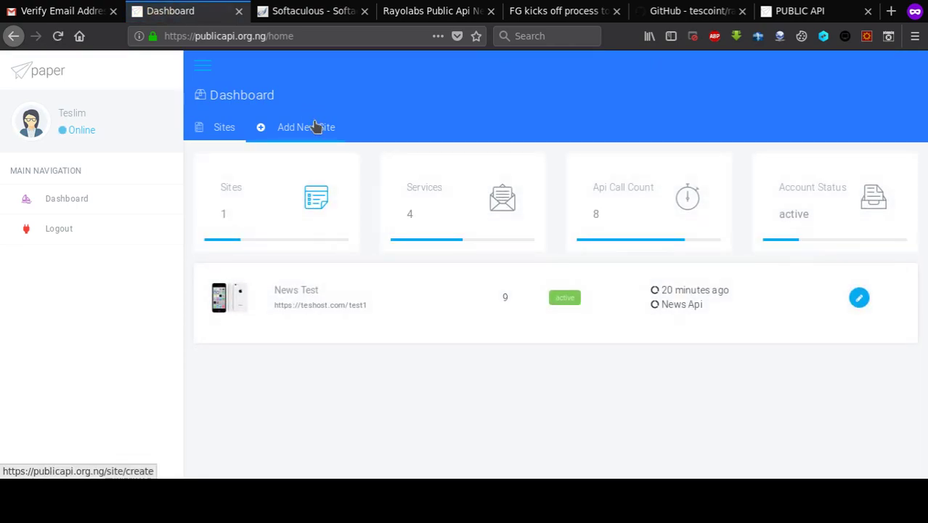
click(316, 127)
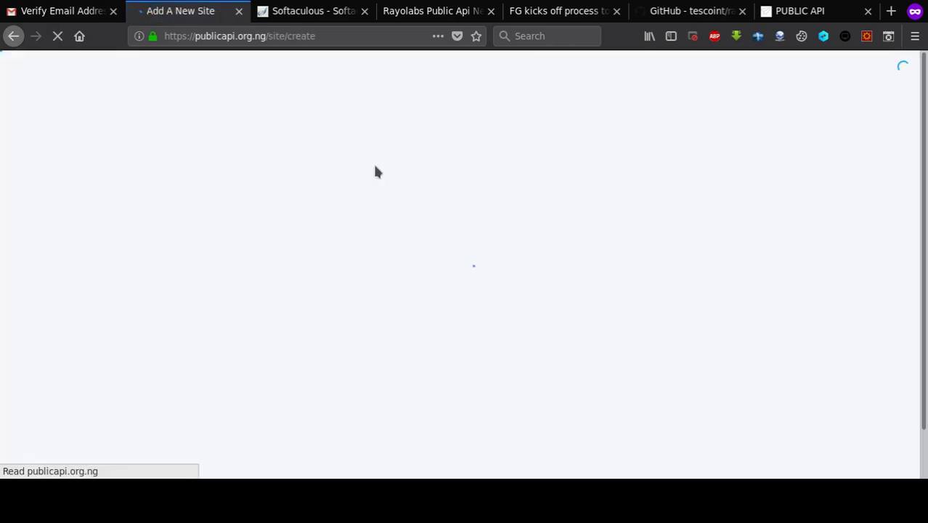
click(351, 187)
text(M)
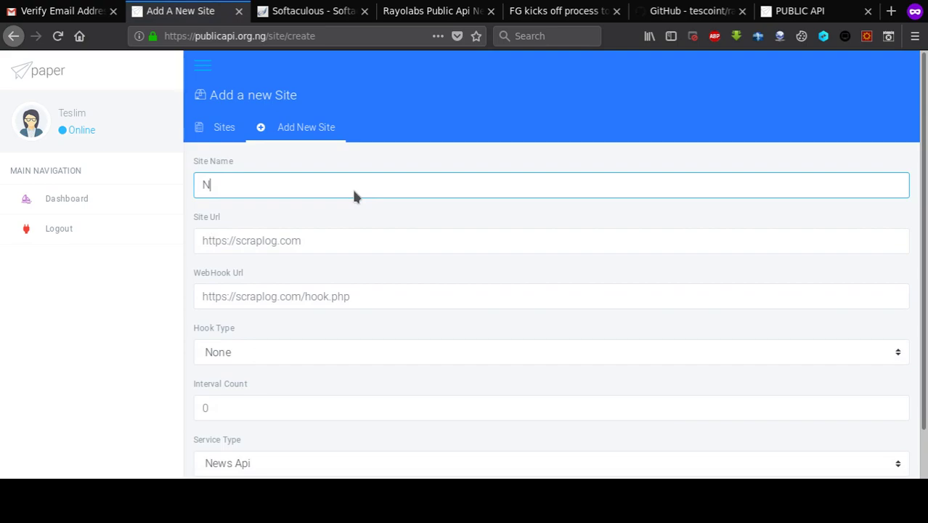
text(usic Testq)
key(BackSpace)
key(Tab)
text(htt)
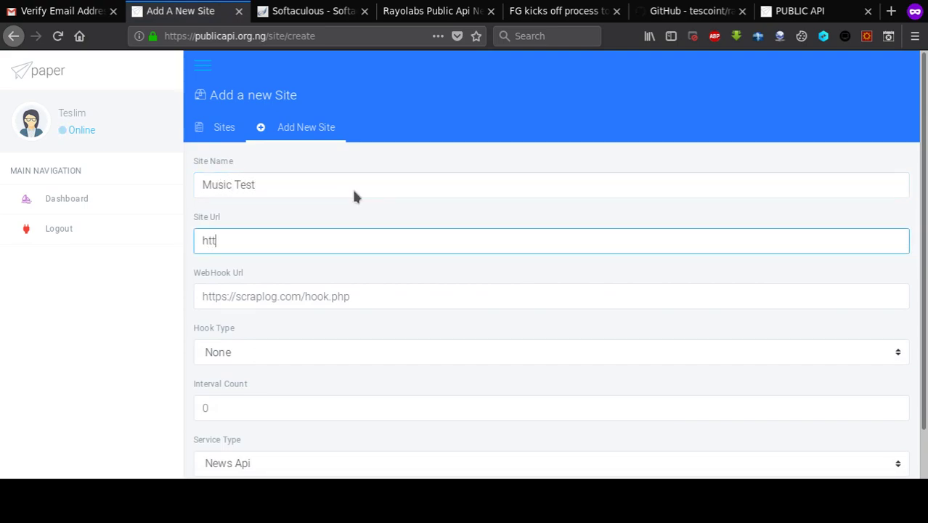
text(ps://teshost.com)
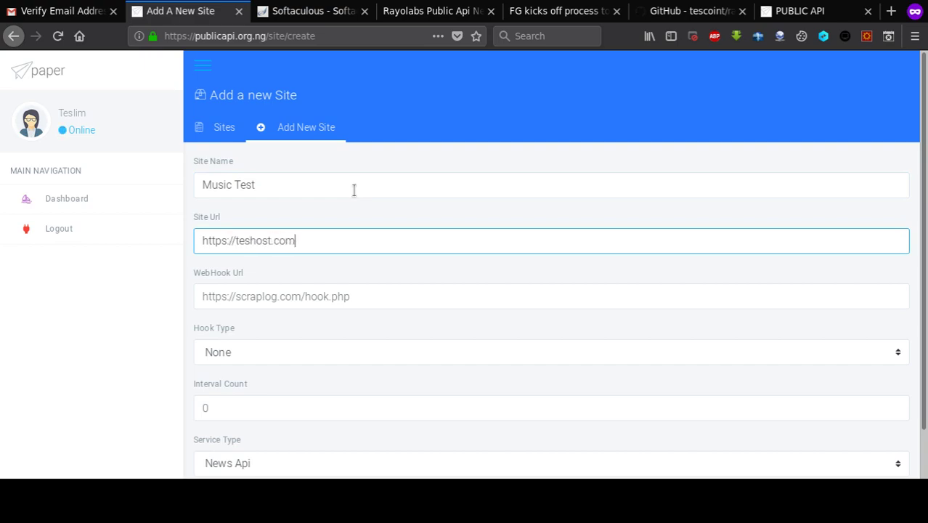
text(/1)
Step: Set the service type to Music Api and create the Music Test site
scroll(354, 190, down, 1)
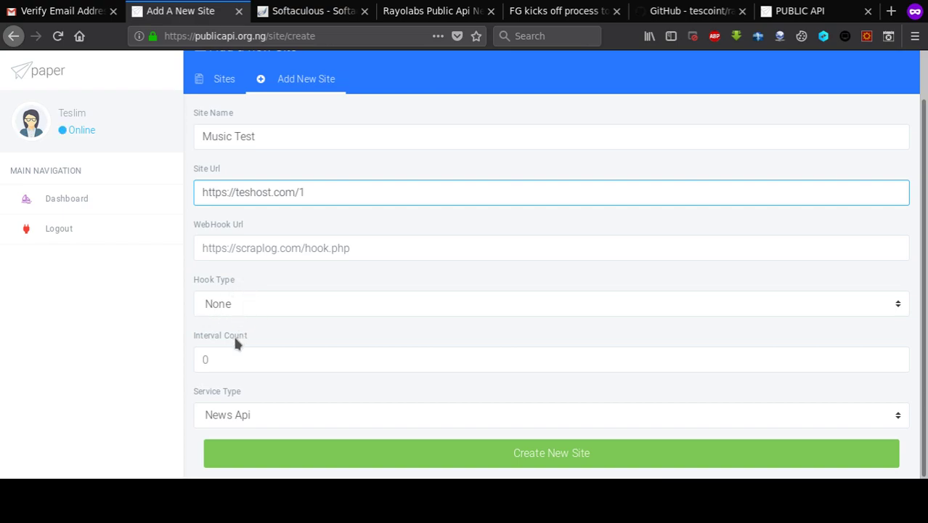
click(243, 408)
click(230, 386)
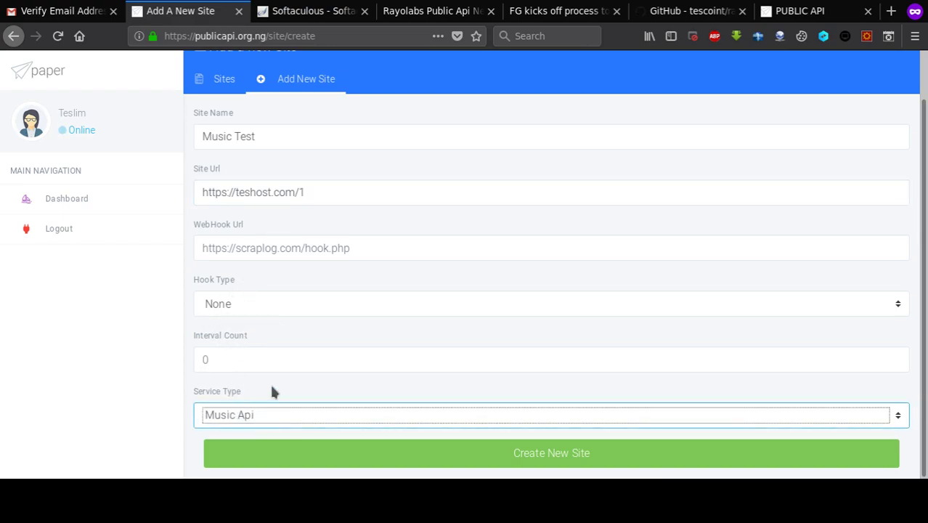
click(529, 451)
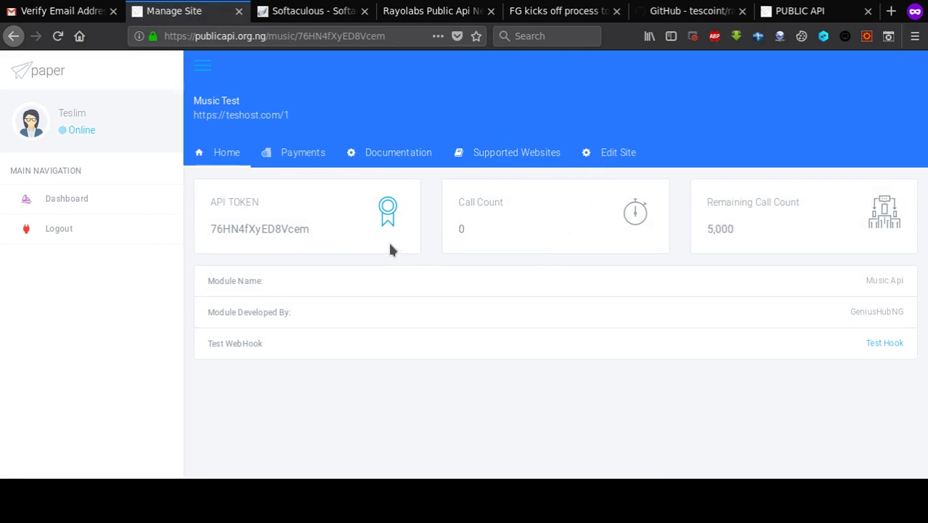
double_click(248, 228)
click(617, 152)
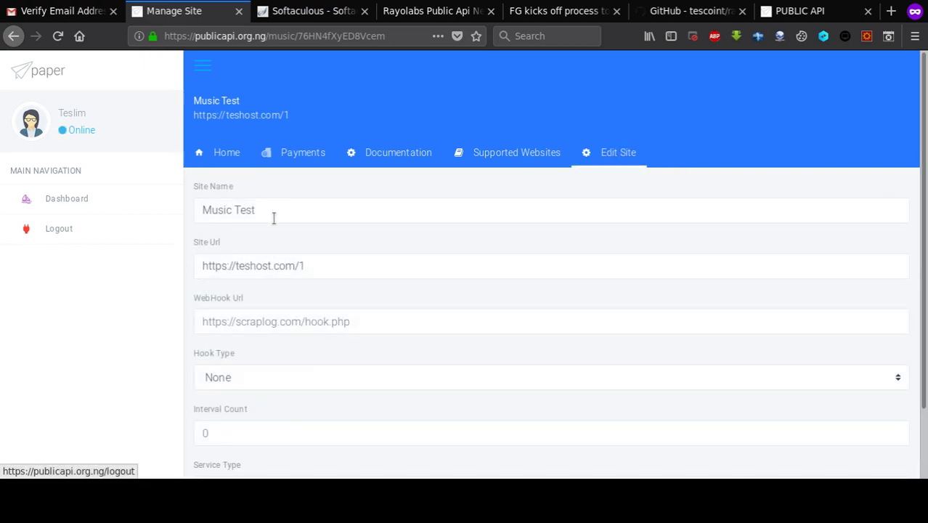
click(328, 265)
key(BackSpace)
text(test)
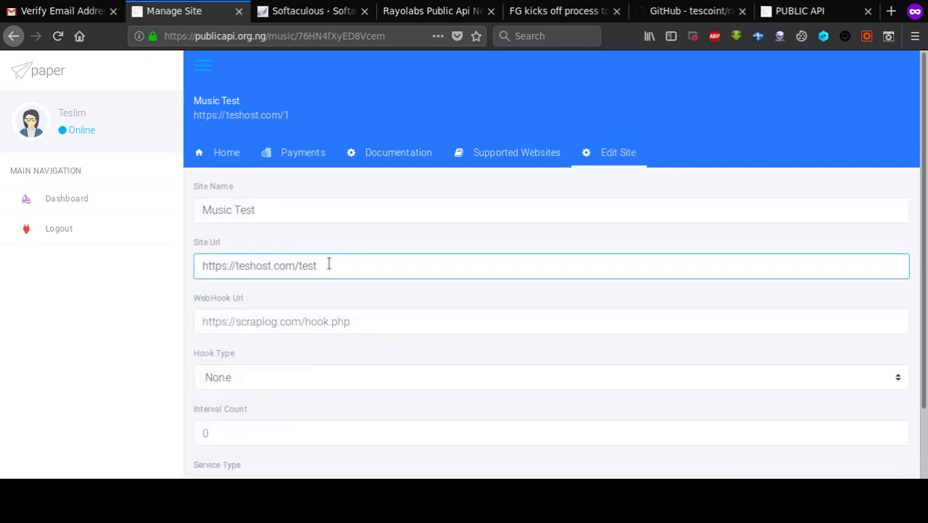
text(1)
scroll(363, 327, down, 2)
click(407, 454)
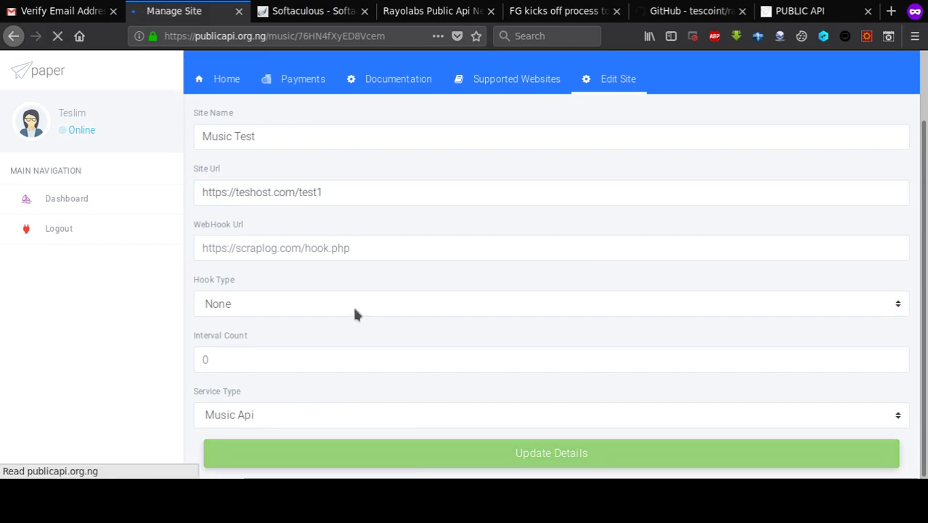
double_click(256, 265)
key(ctrl+c)
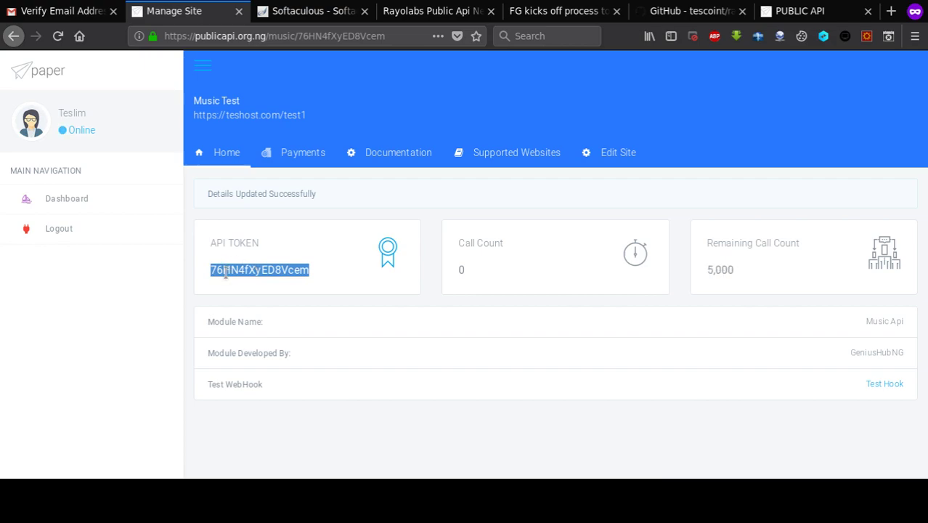
click(225, 271)
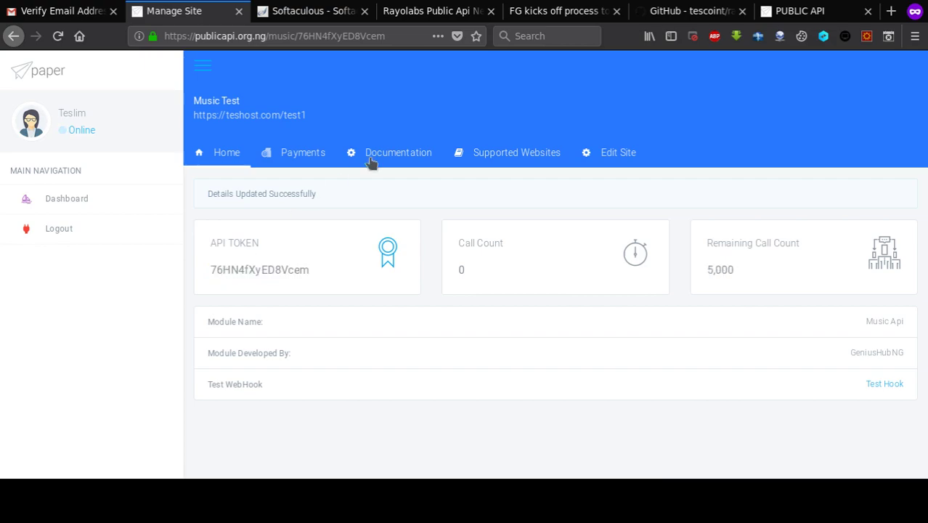
Step: Go through the owner's repository list to the tescoint/rayolabs_music_king repository
click(661, 17)
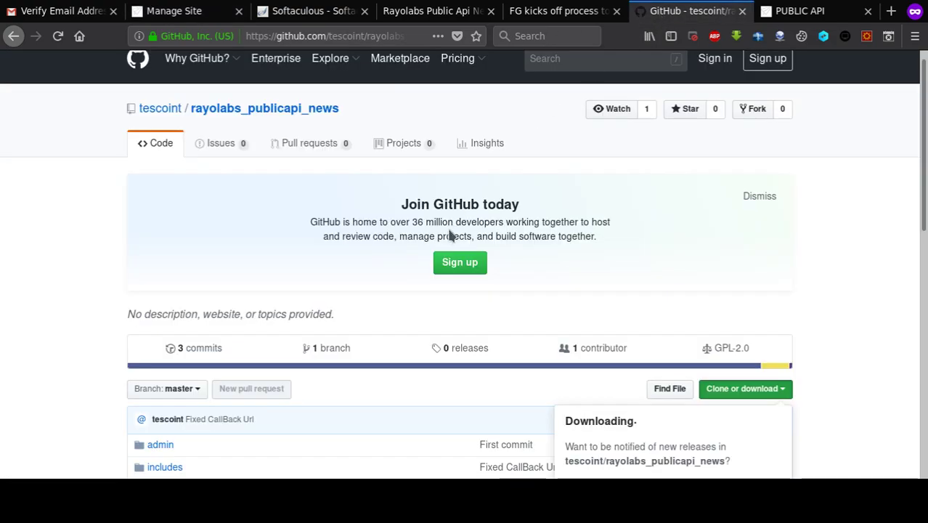
click(165, 113)
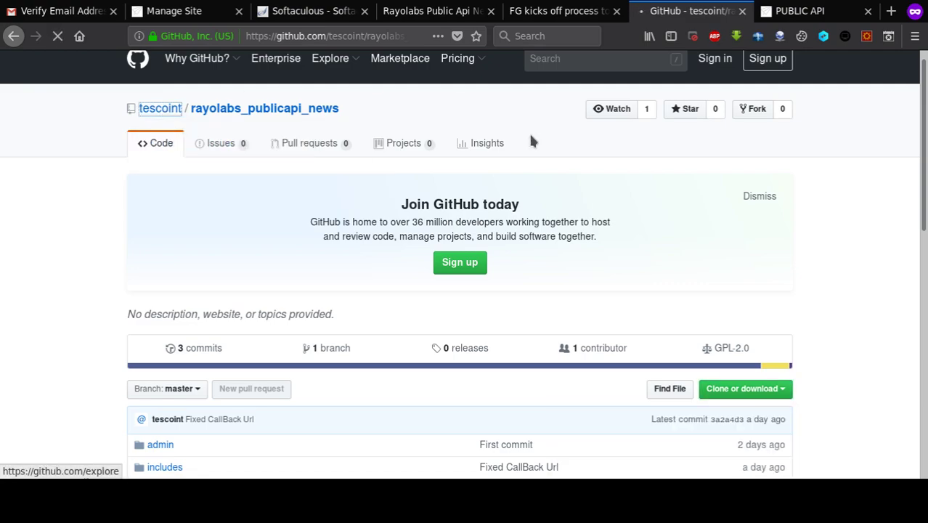
scroll(512, 200, down, 3)
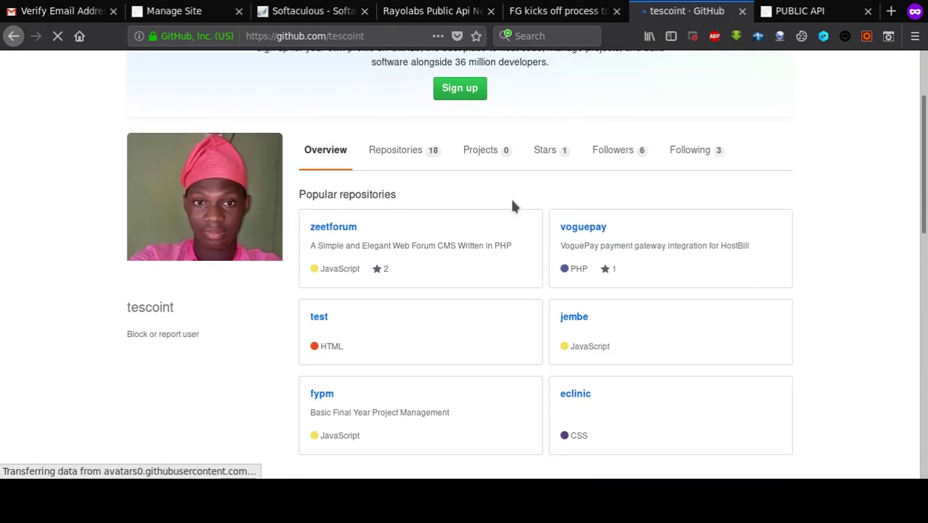
scroll(510, 197, up, 3)
click(393, 266)
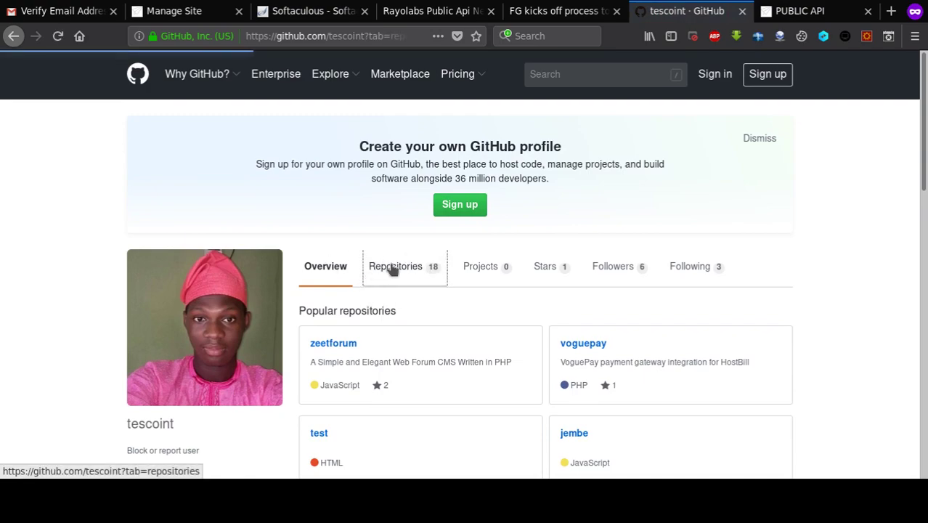
scroll(556, 299, down, 3)
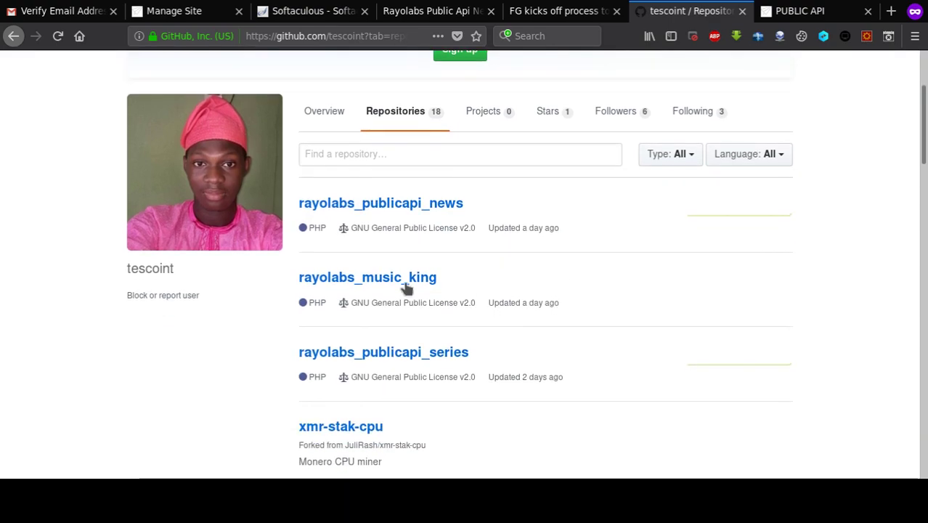
click(370, 284)
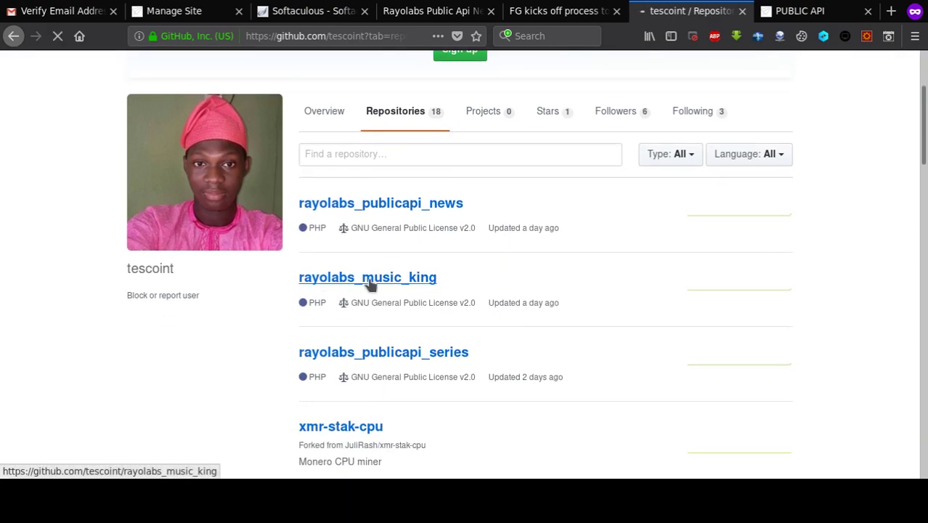
Step: Download the repository as a ZIP from the Clone or download menu
scroll(666, 249, down, 7)
scroll(795, 114, up, 4)
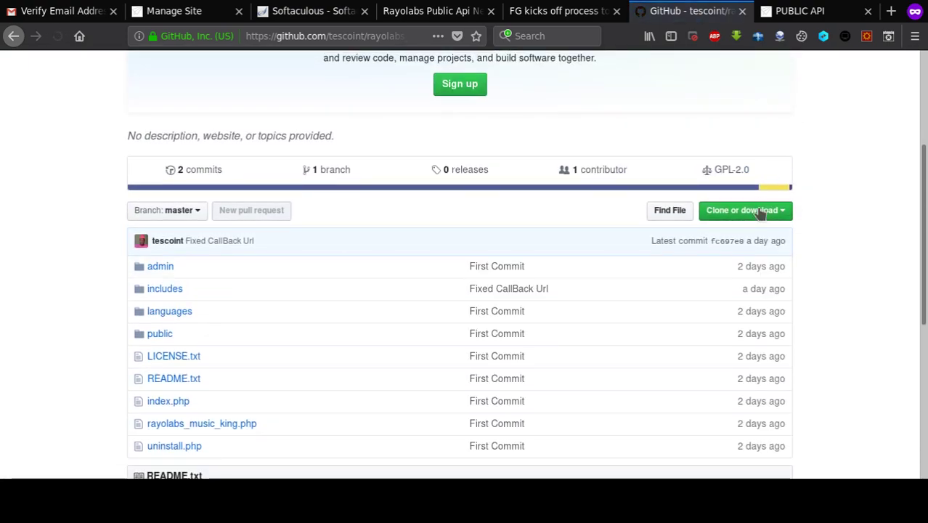
click(744, 210)
scroll(620, 260, down, 3)
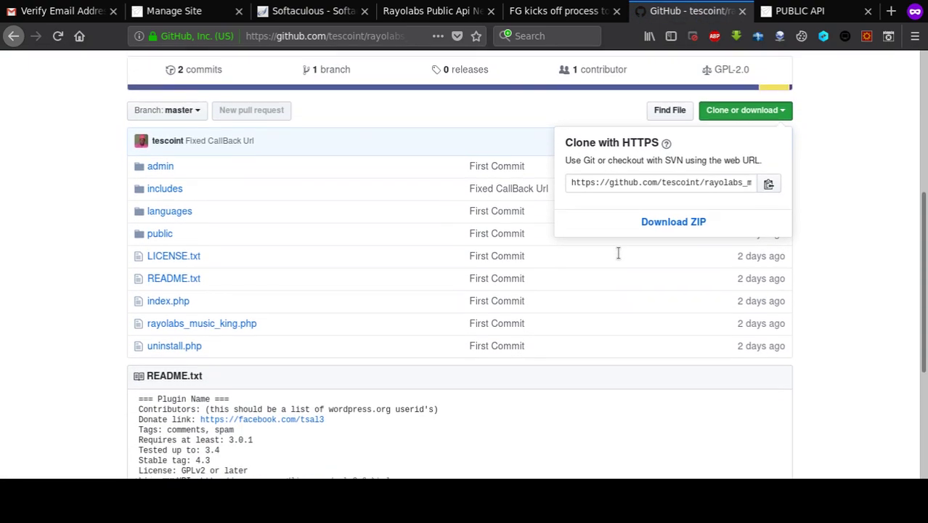
click(689, 207)
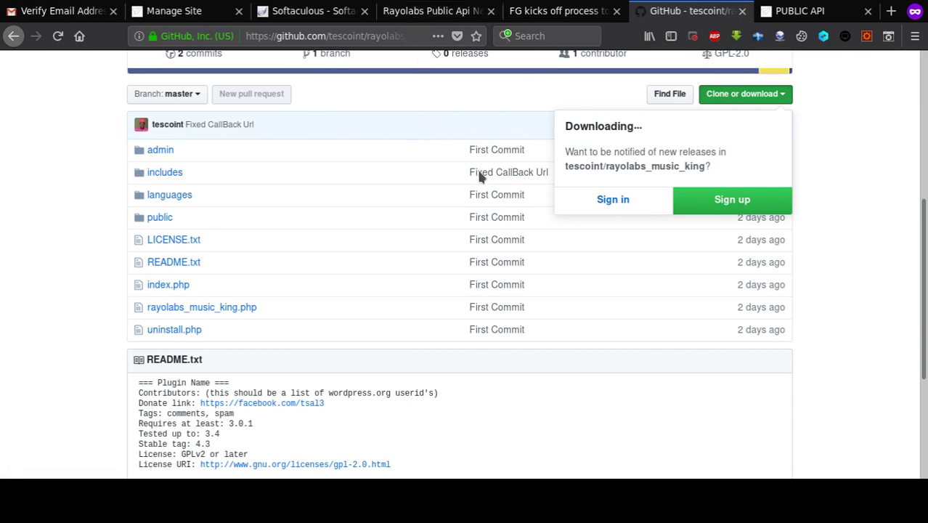
Step: Upload rayolabs_music_king-master.zip under Plugins > Add New, install it and activate RayoLabs Music King
click(433, 13)
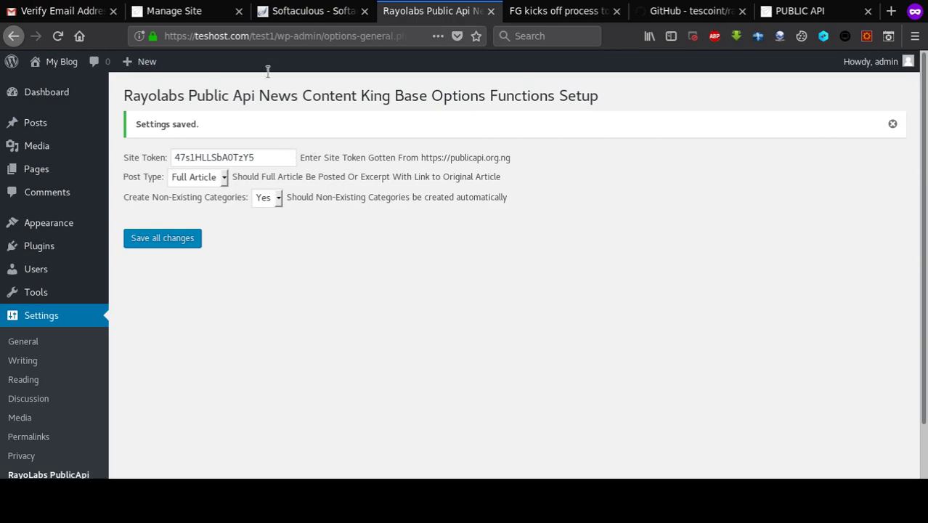
mouse_move(73, 252)
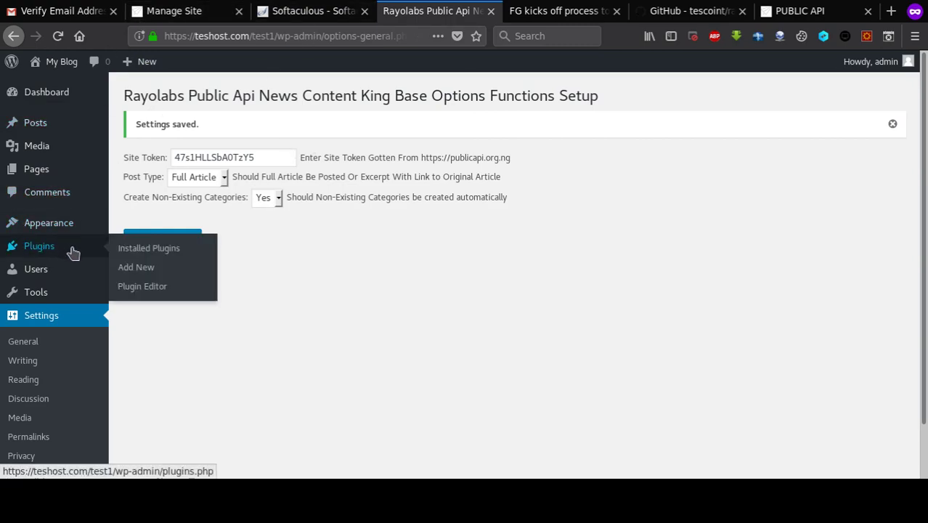
click(147, 271)
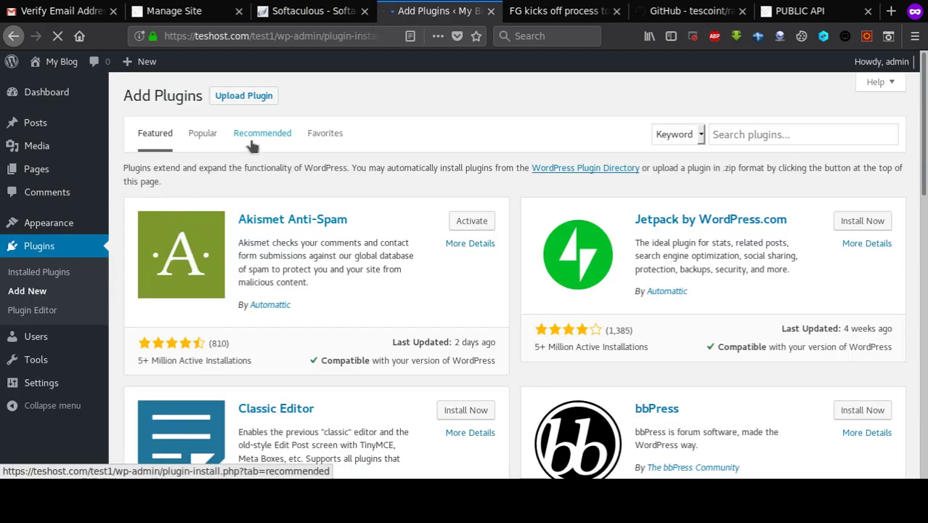
click(244, 98)
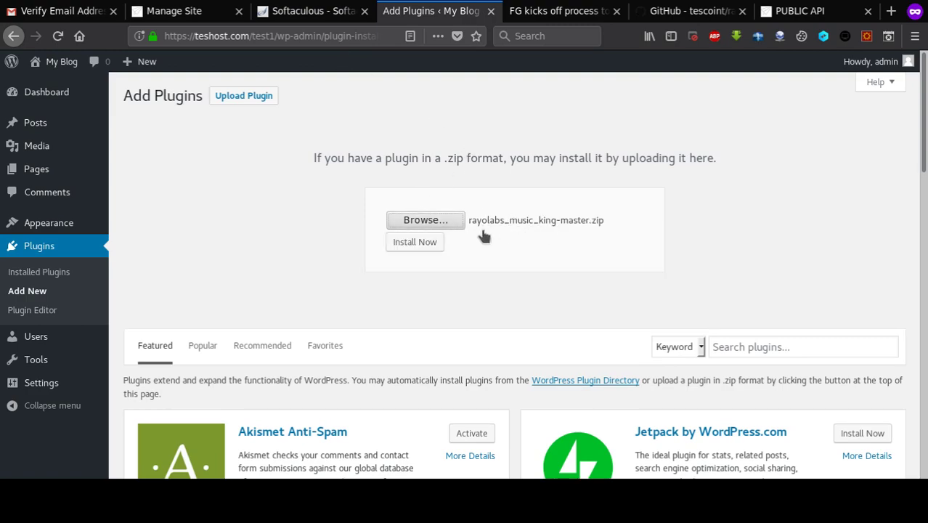
click(402, 245)
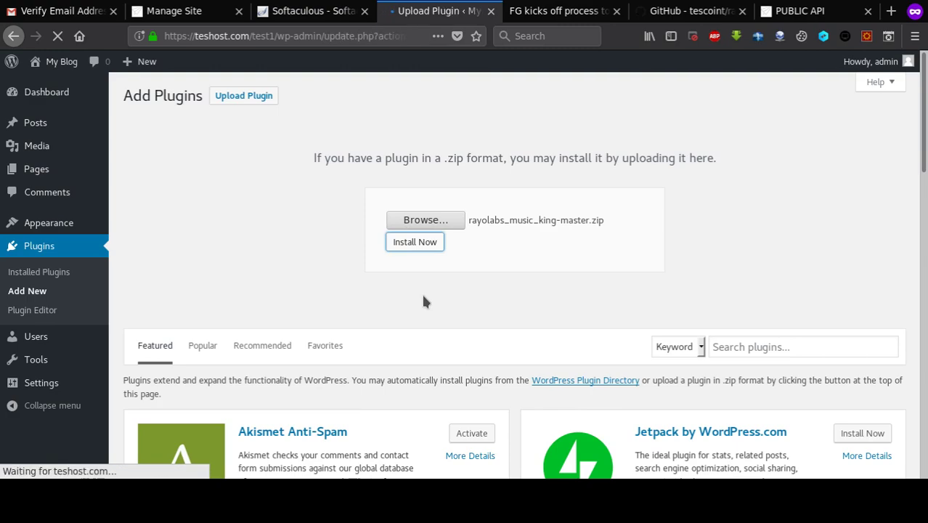
click(157, 194)
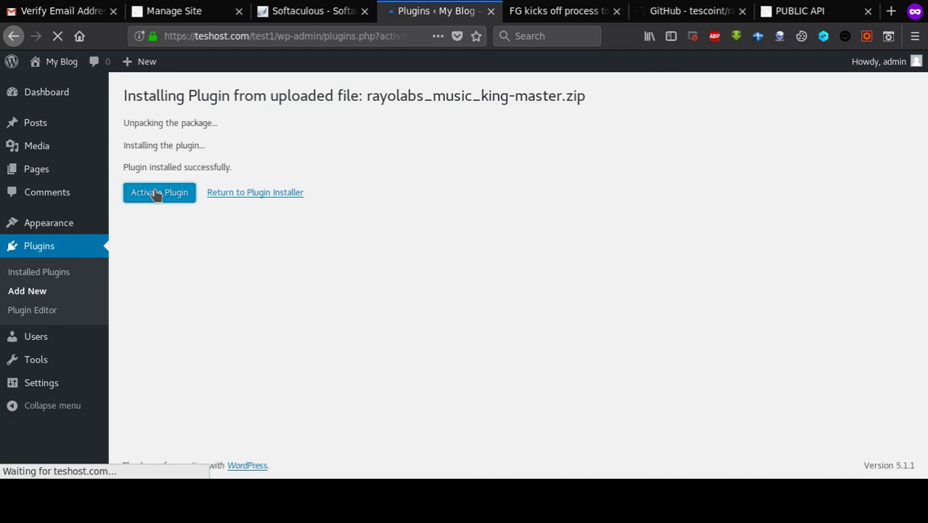
scroll(182, 240, down, 3)
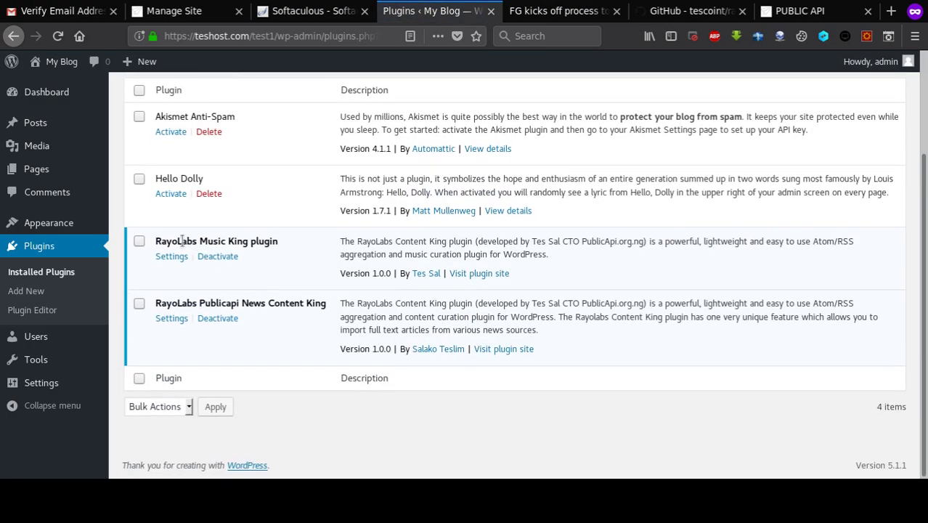
Step: Open the RayoLabs Music King settings and paste the API token into Site Token
triple_click(168, 245)
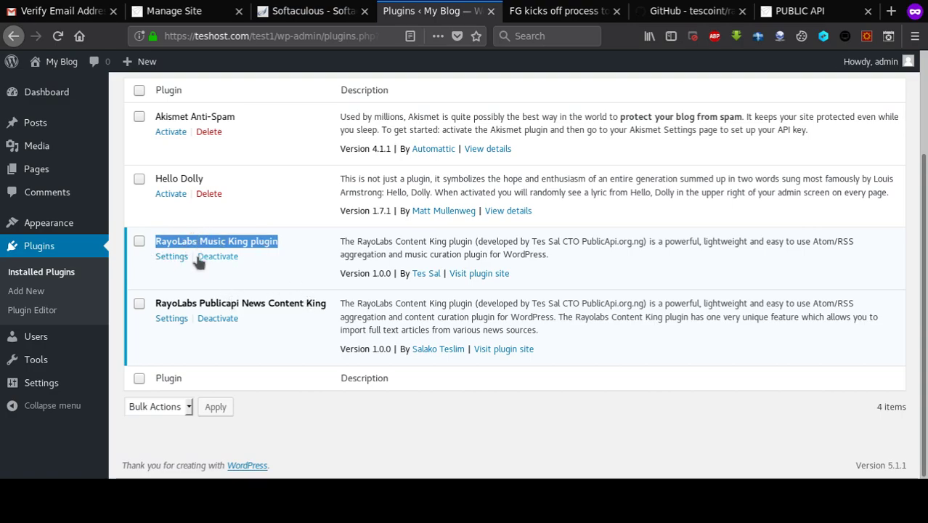
click(172, 258)
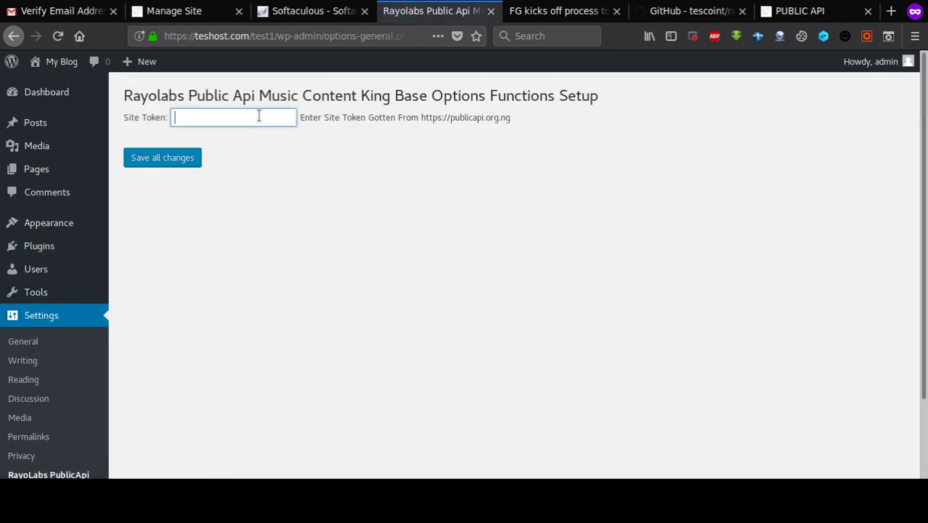
key(ctrl+v)
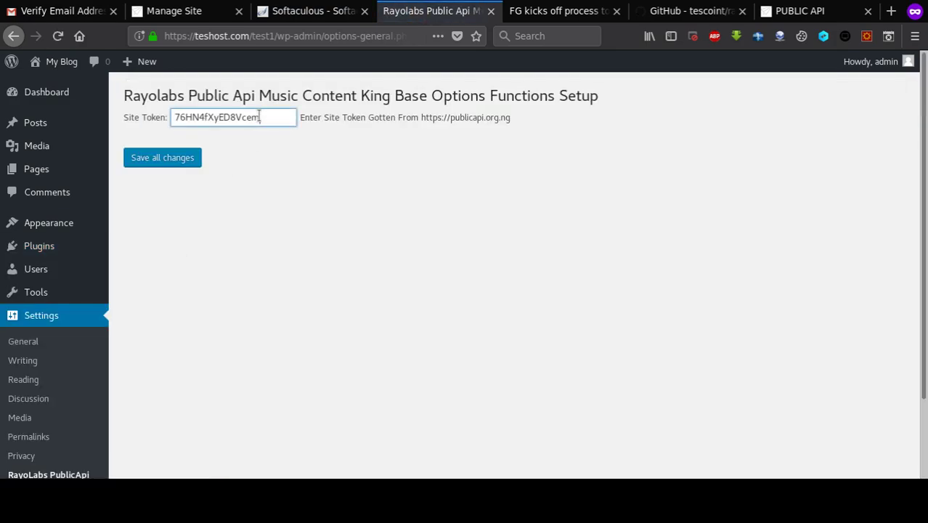
double_click(192, 117)
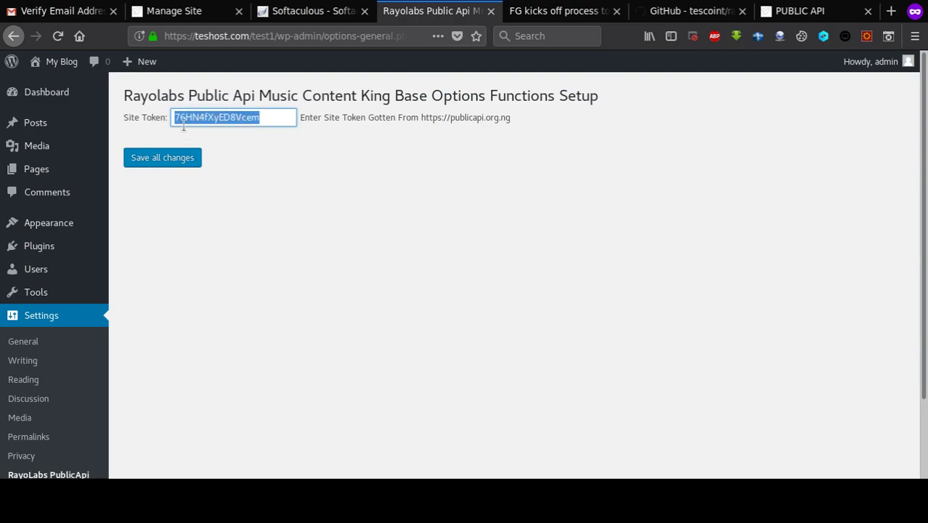
Step: Copy the News Test site's API token from the PublicAPI dashboard
click(177, 12)
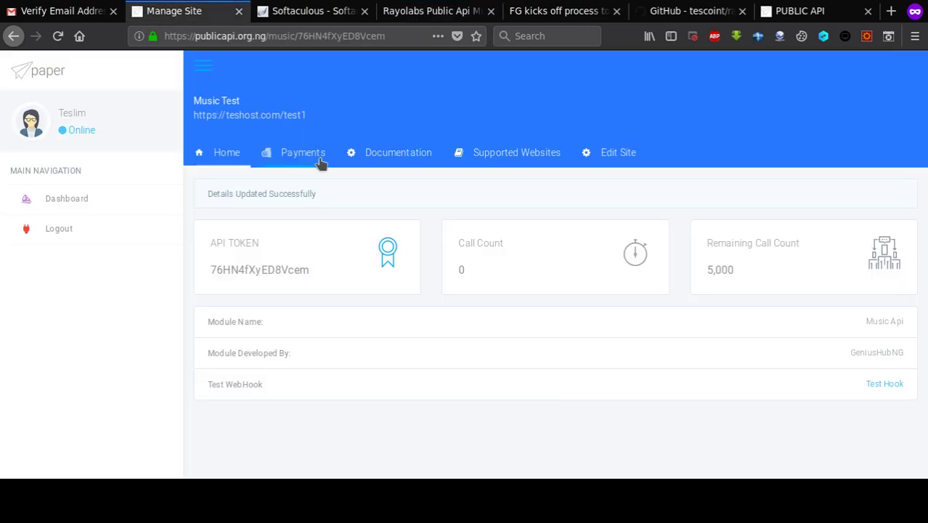
click(75, 196)
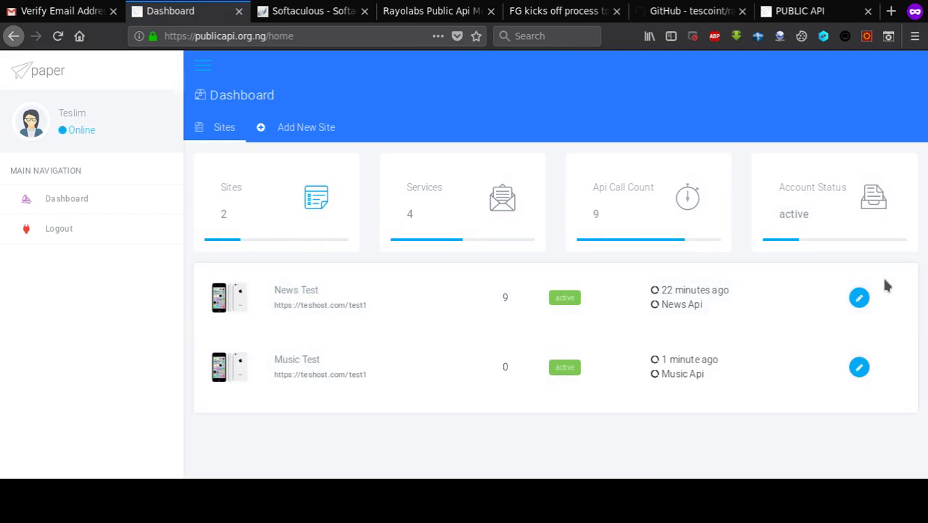
click(859, 297)
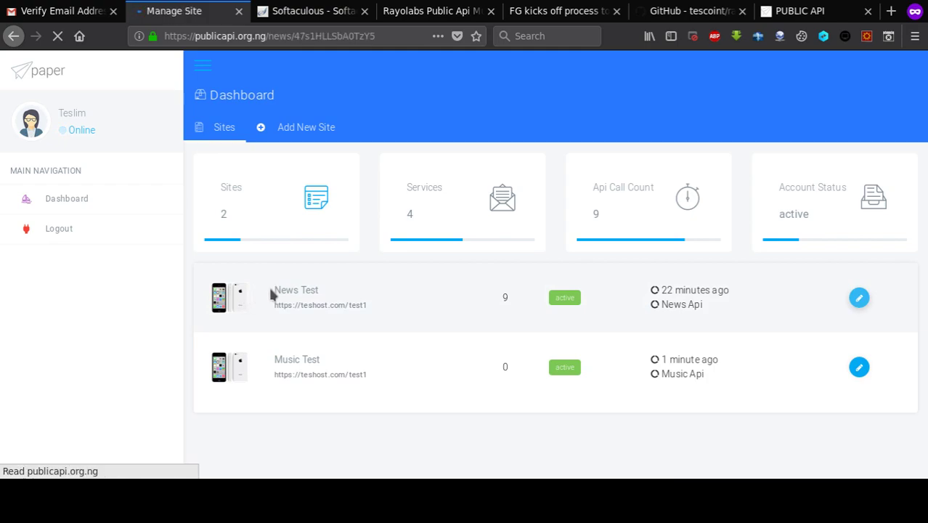
double_click(263, 228)
key(ctrl+c)
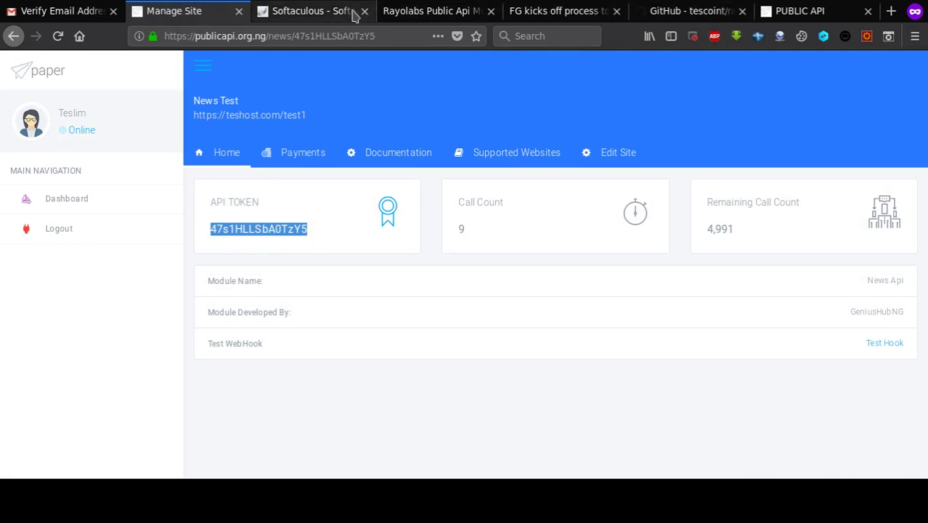
Step: Paste the News Test token into Site Token and save, producing an invalid-key error
click(446, 12)
key(ctrl+v)
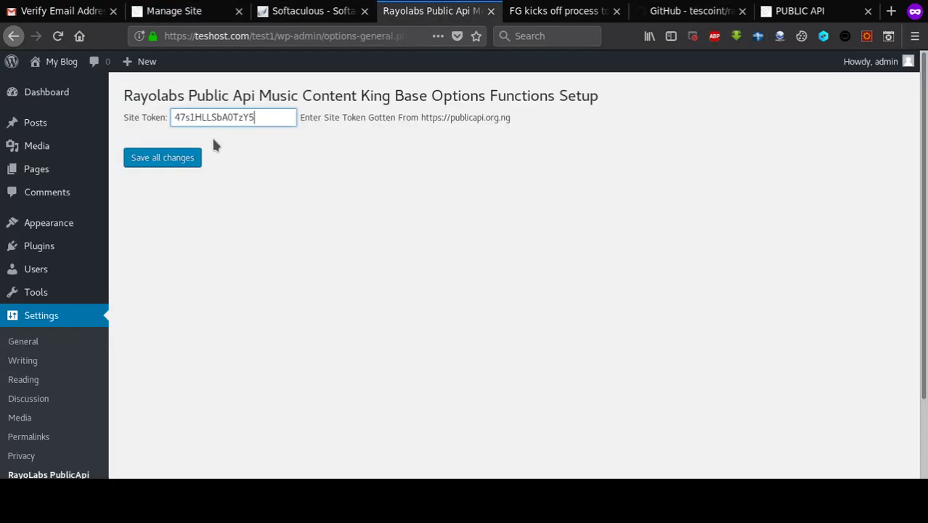
click(167, 169)
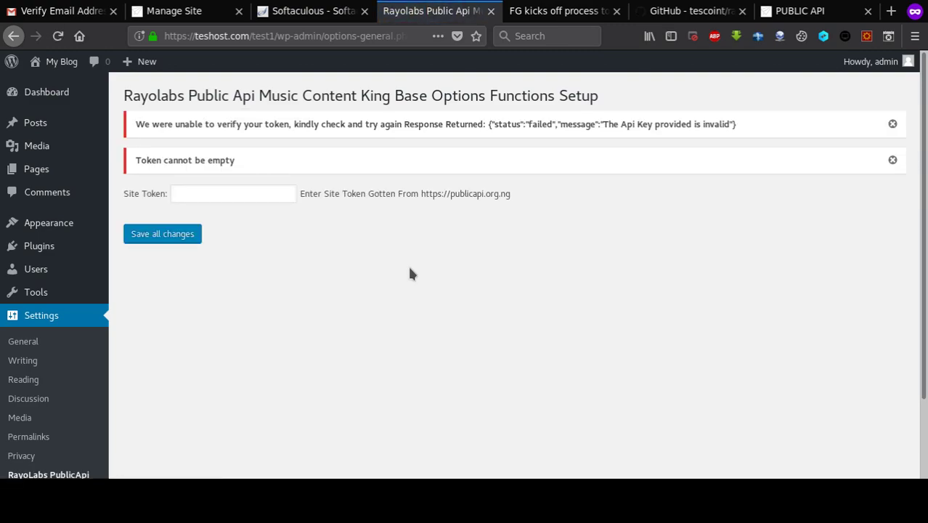
Step: Go back to the PublicAPI dashboard and open the Music Test site's details showing its token
triple_click(144, 125)
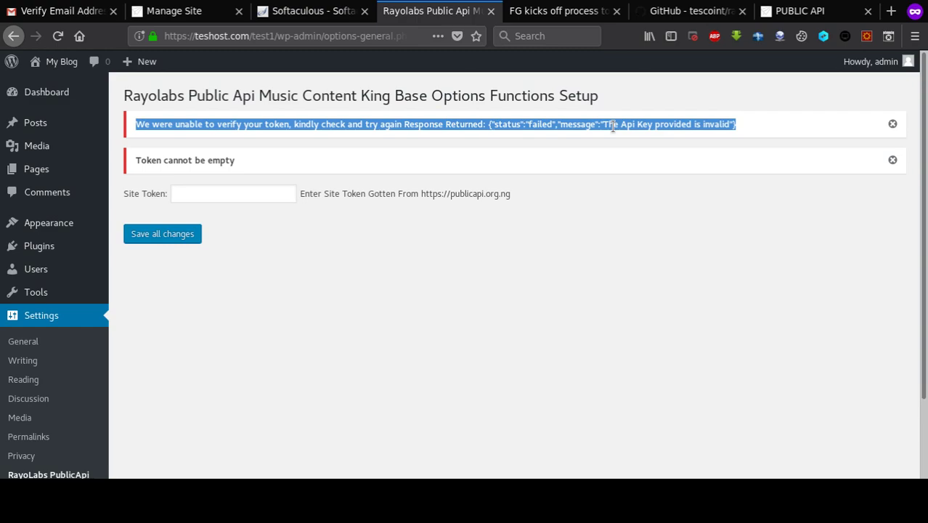
click(190, 11)
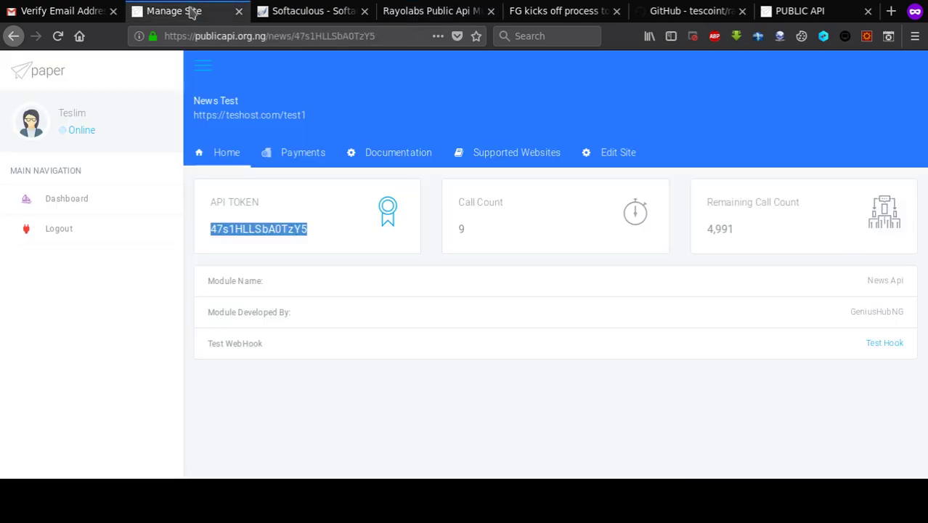
click(77, 201)
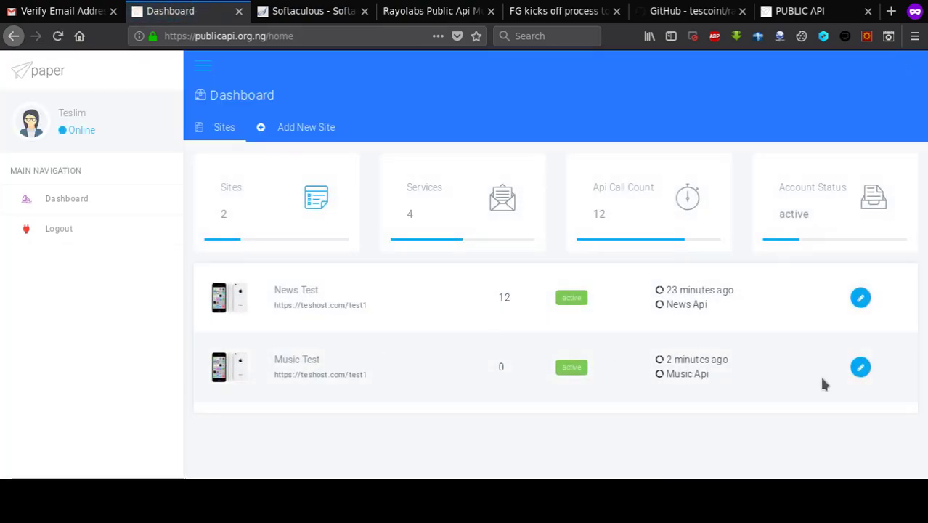
click(863, 368)
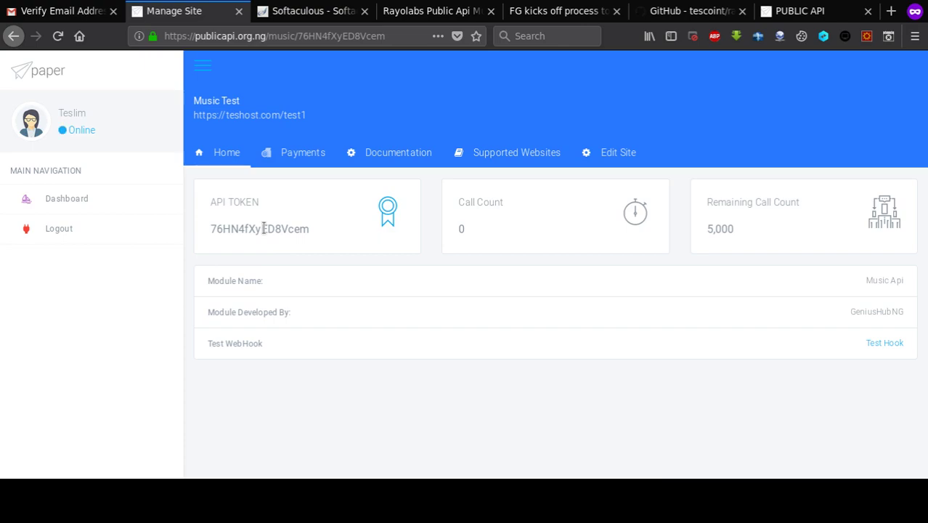
Step: Copy the Music Test token into the Site Token field, save, then return to PublicAPI
double_click(263, 229)
key(ctrl+c)
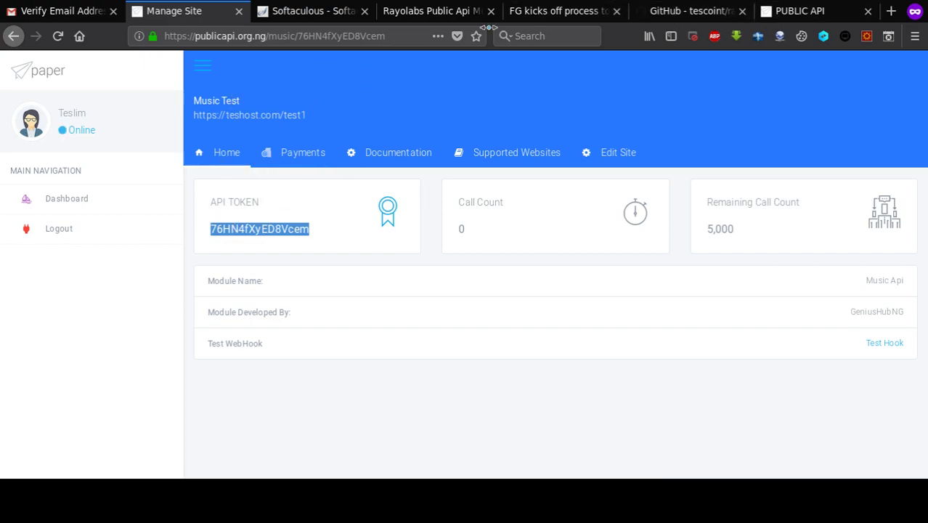
click(425, 11)
click(242, 192)
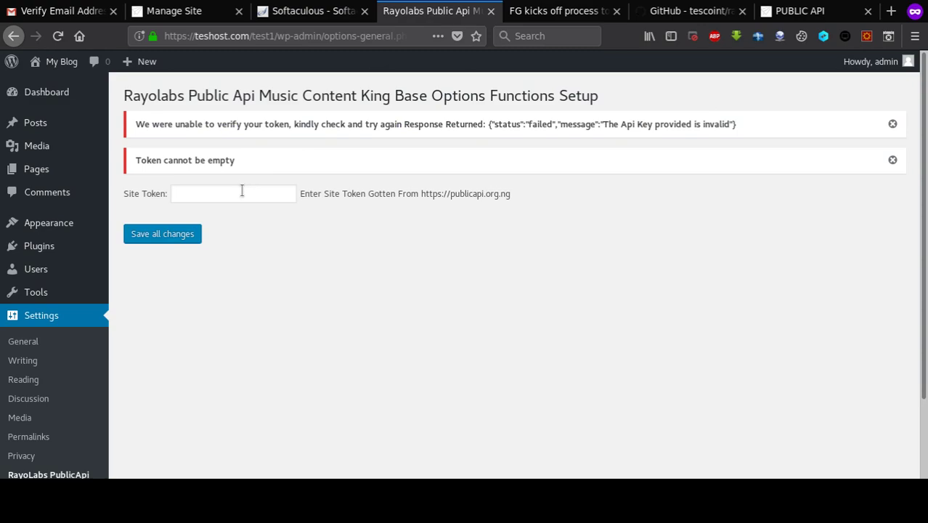
key(ctrl+v)
click(162, 234)
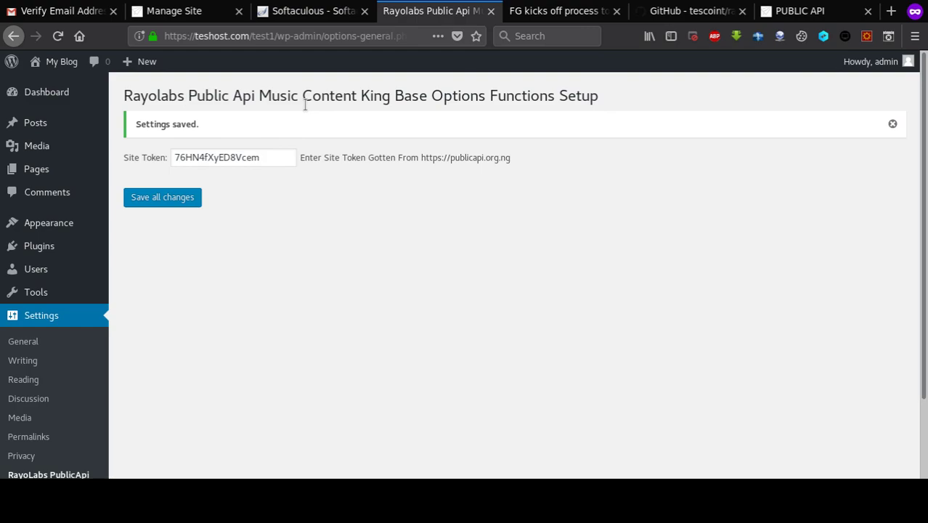
click(186, 16)
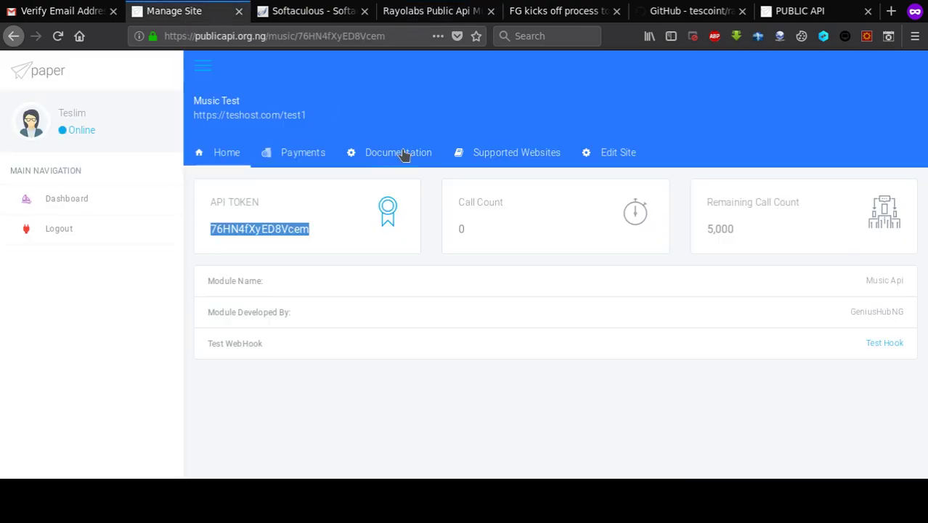
Step: Check the Music Test WebHook Url, then run Test Hook until it reports working fine
click(619, 154)
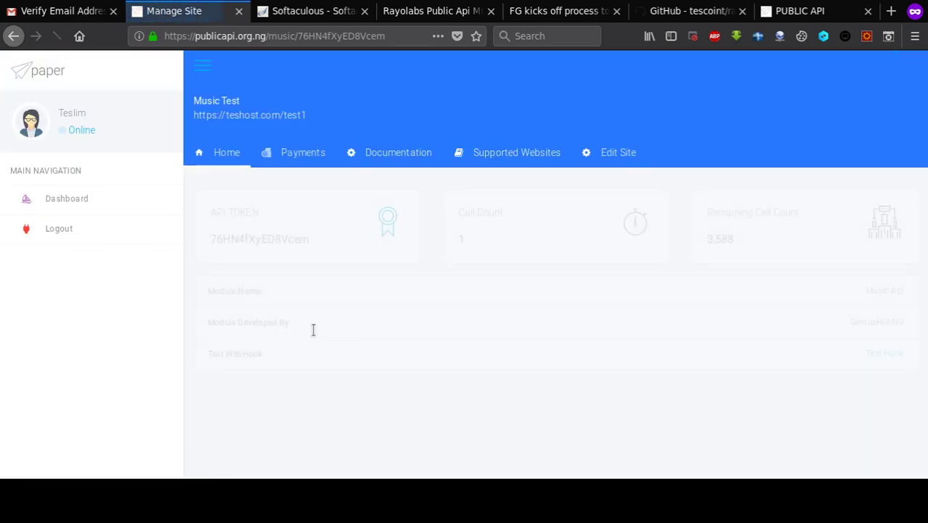
click(617, 150)
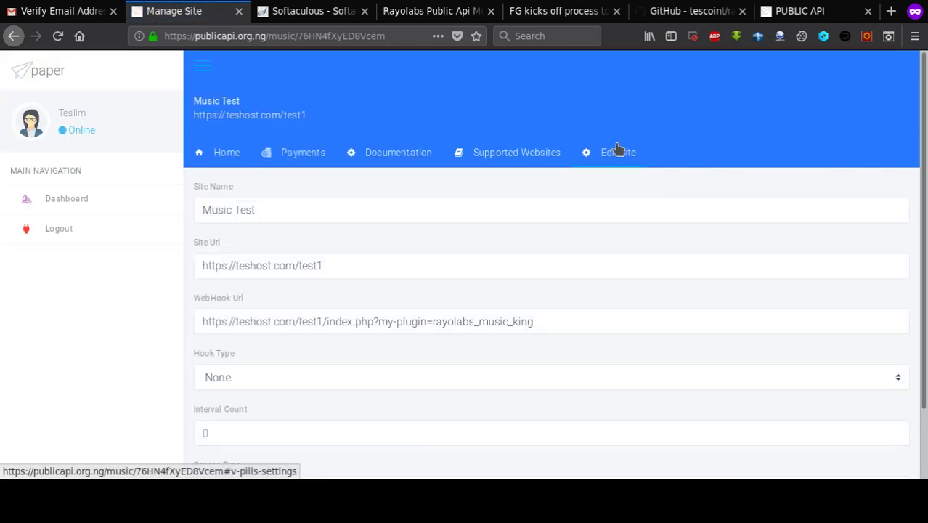
triple_click(463, 321)
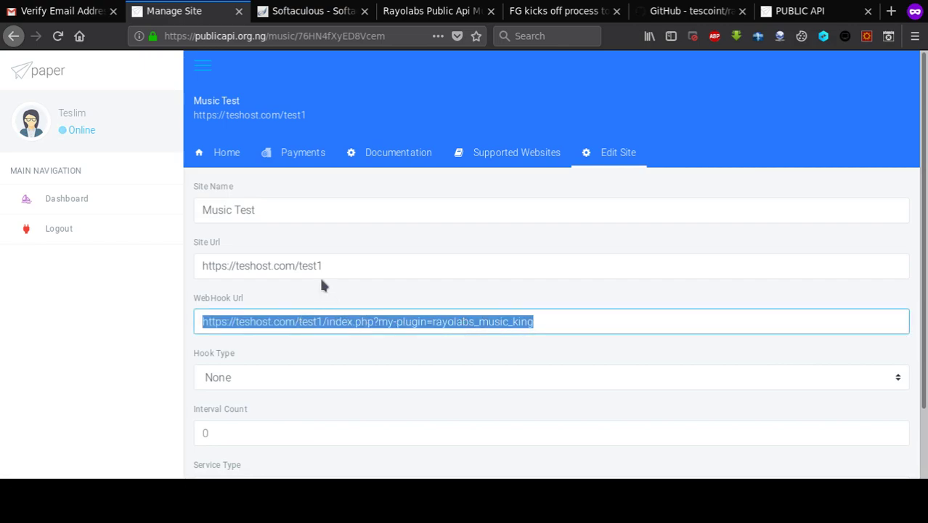
click(221, 153)
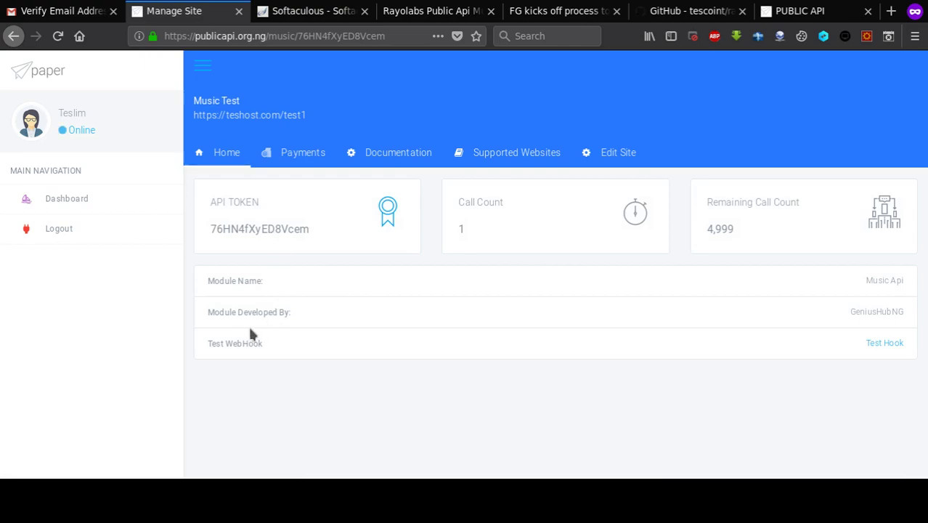
click(880, 345)
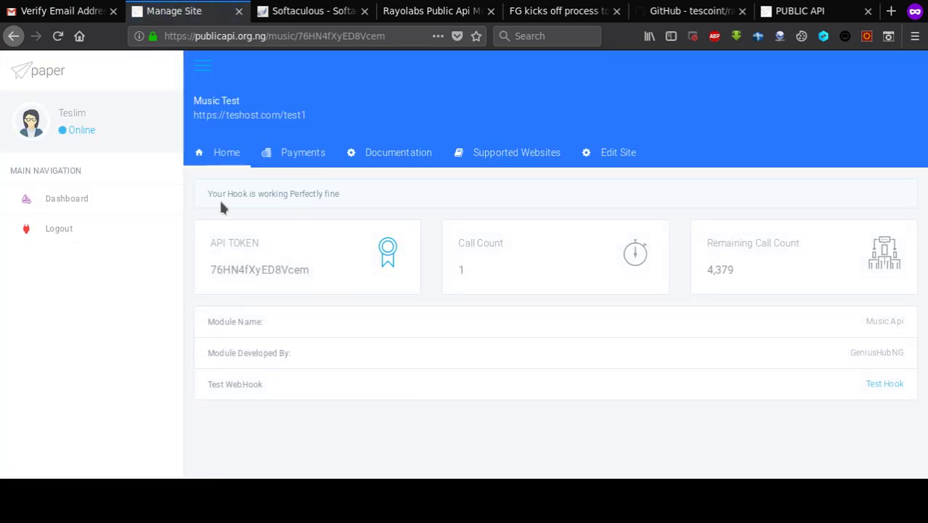
drag(209, 193, 248, 193)
Step: Subscribe to 9jaFlaver in Supported Websites and confirm it now shows Unsubscribe
click(468, 152)
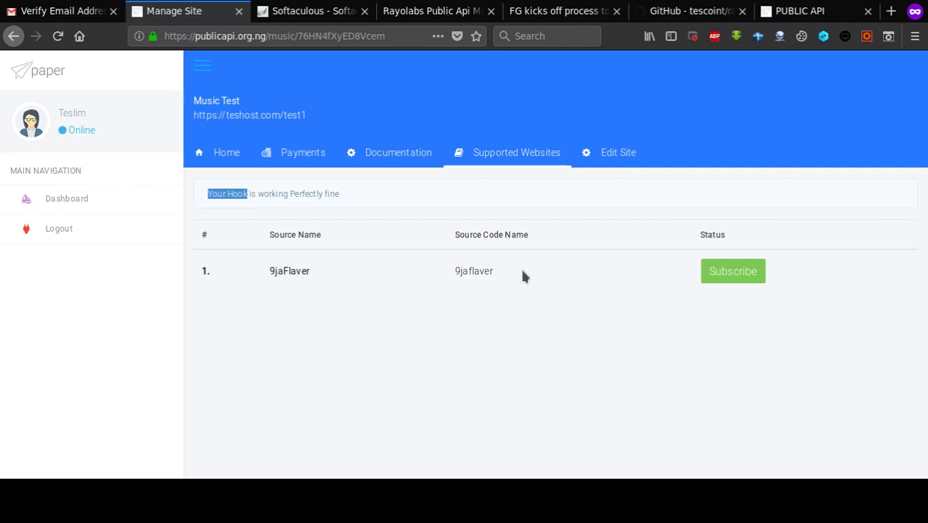
click(711, 275)
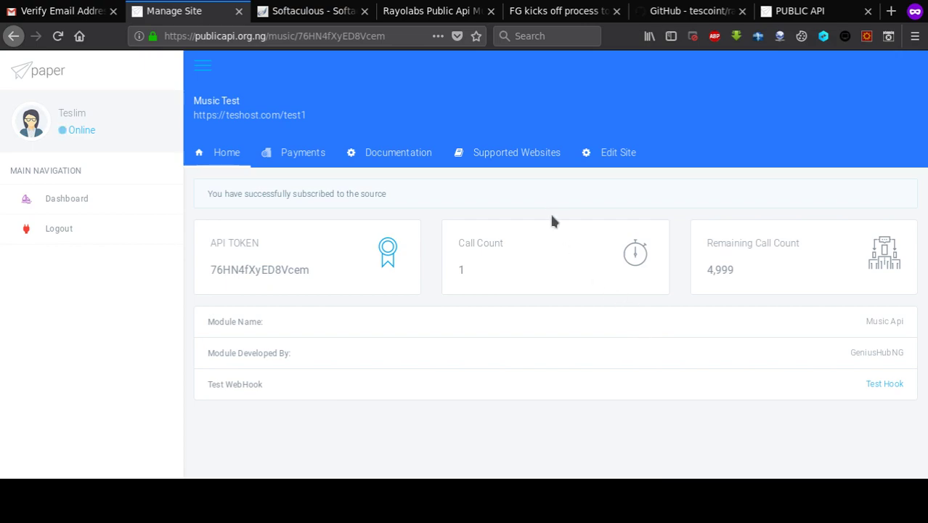
click(528, 161)
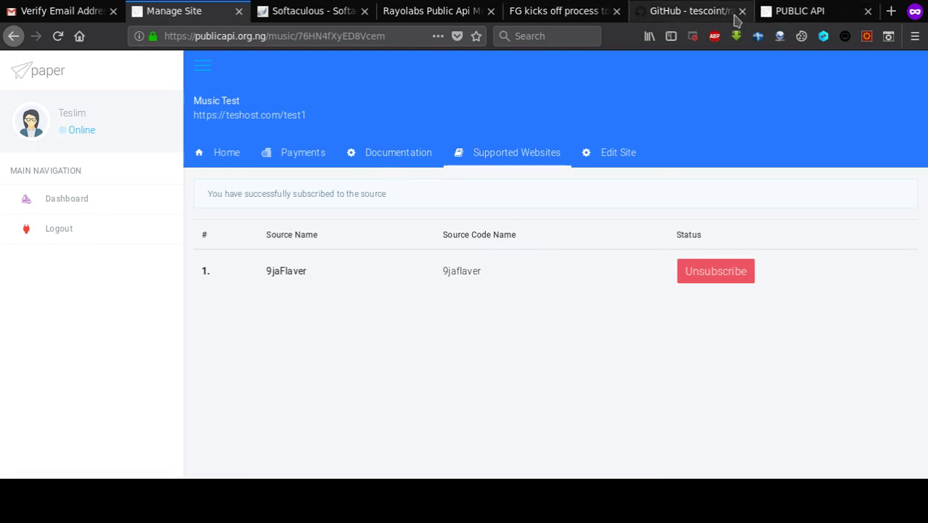
Step: Go back to the test1 WordPress admin Dashboard
click(544, 16)
click(59, 37)
mouse_move(53, 64)
click(46, 102)
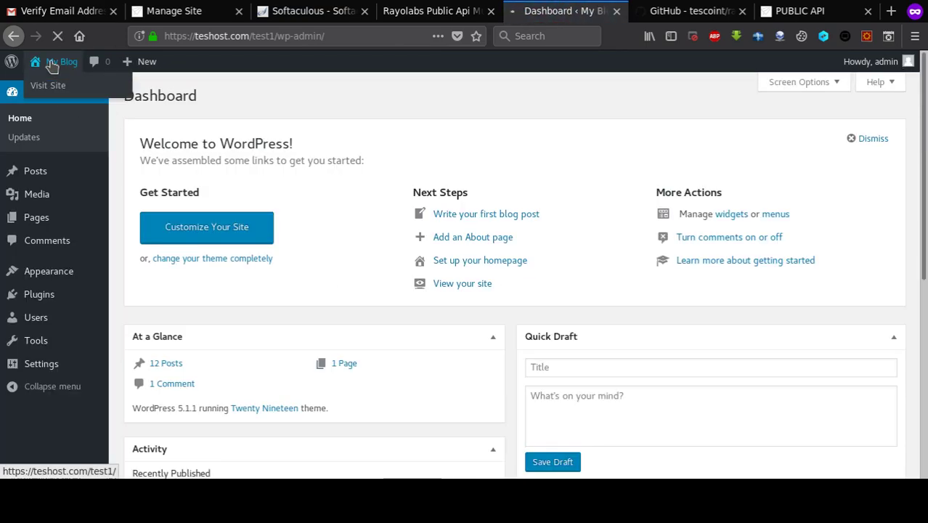
Step: Visit the blog's public front page and scroll down to the Olamide Owo Blow post
click(52, 65)
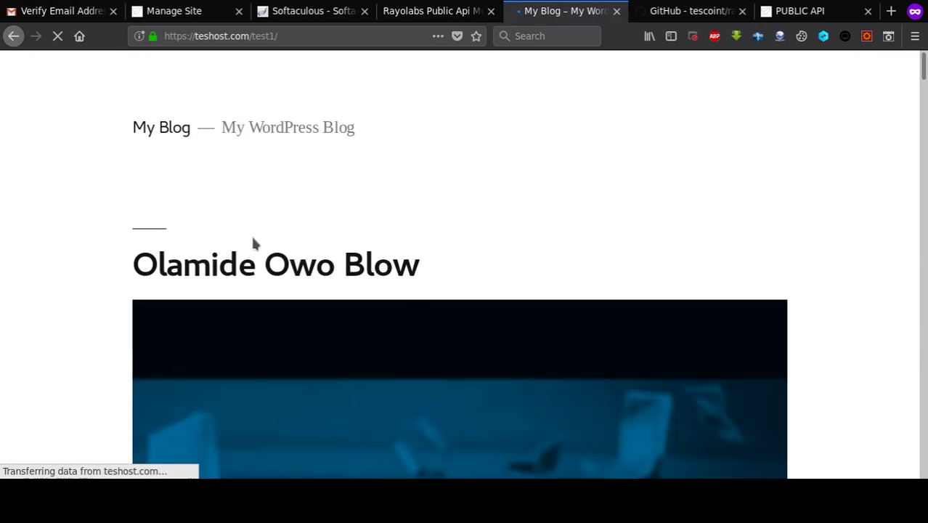
scroll(290, 262, down, 3)
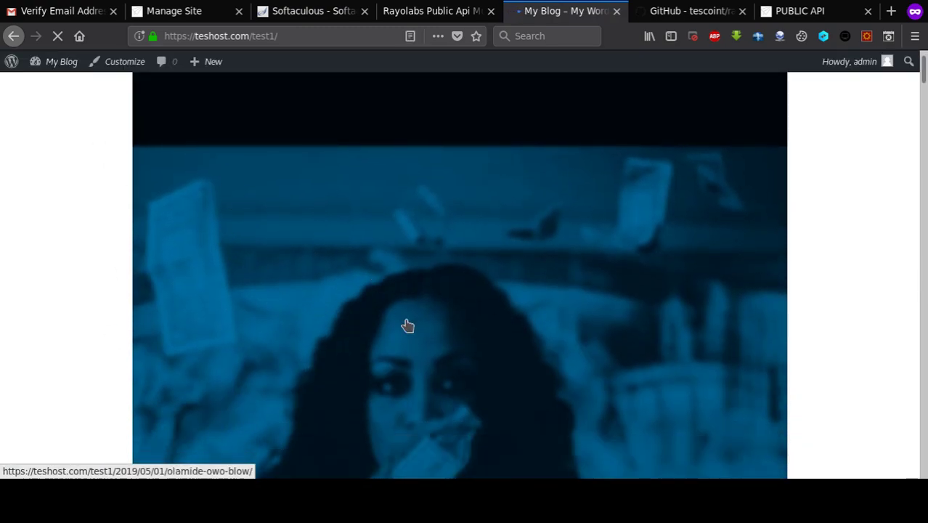
scroll(229, 272, down, 3)
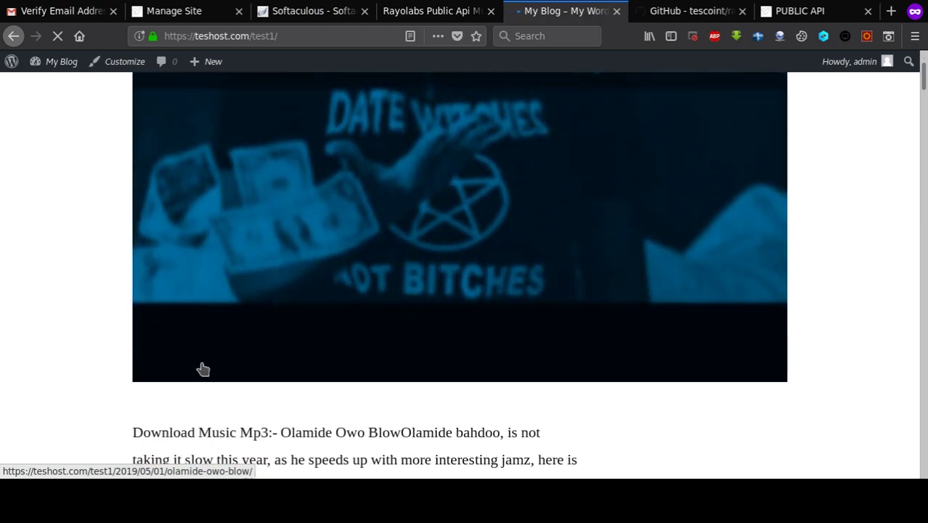
scroll(336, 381, down, 5)
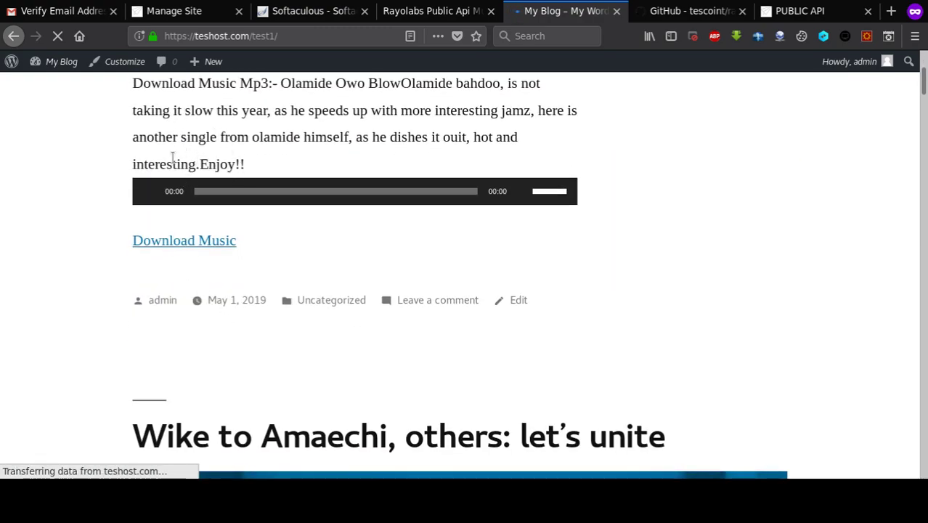
scroll(162, 180, up, 3)
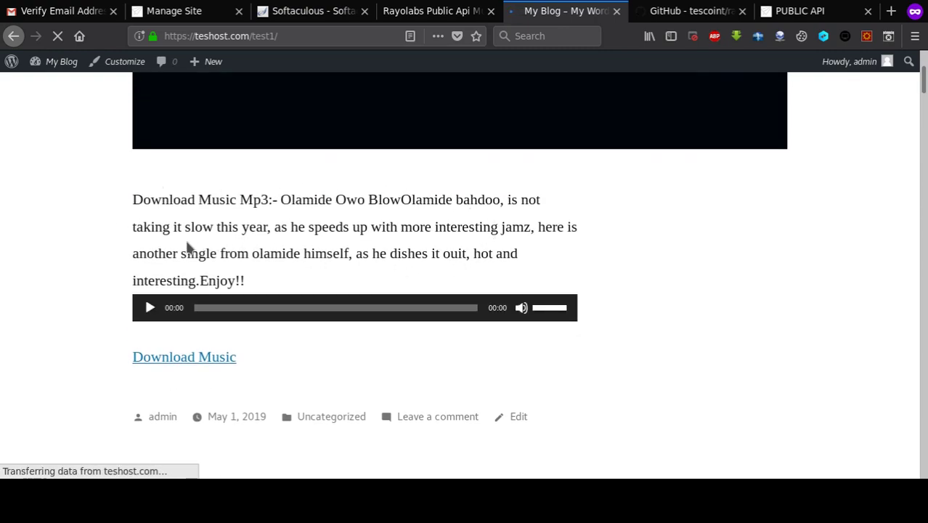
scroll(187, 248, up, 6)
scroll(187, 247, down, 7)
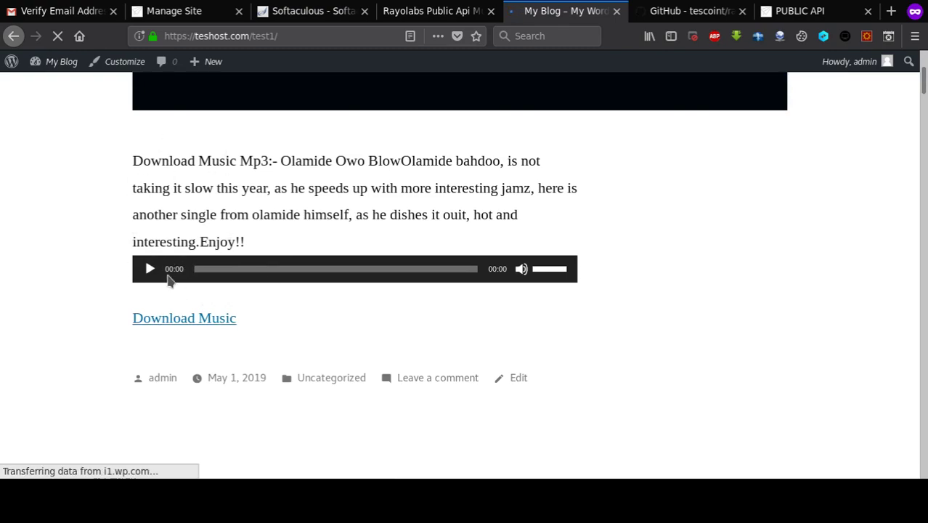
Step: Play the Olamide Owo Blow audio track and download its mp3 via Download Music
click(146, 269)
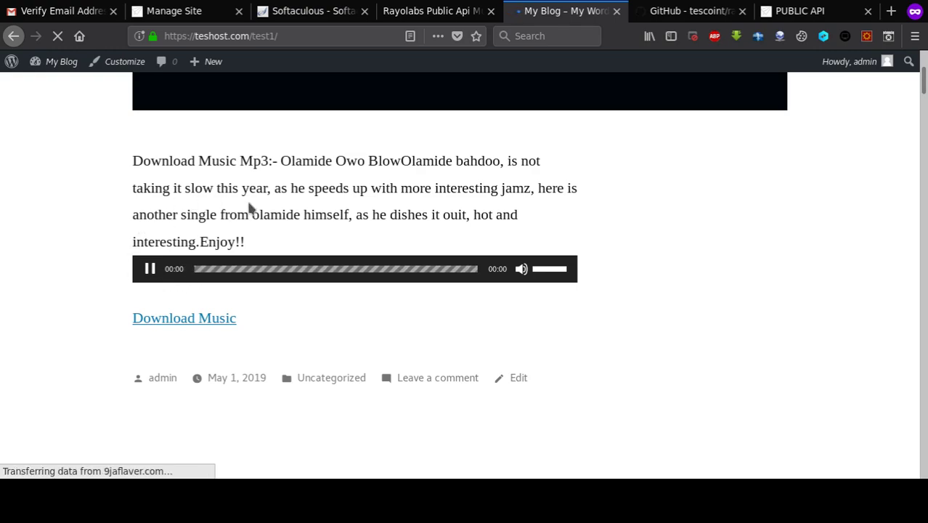
click(197, 323)
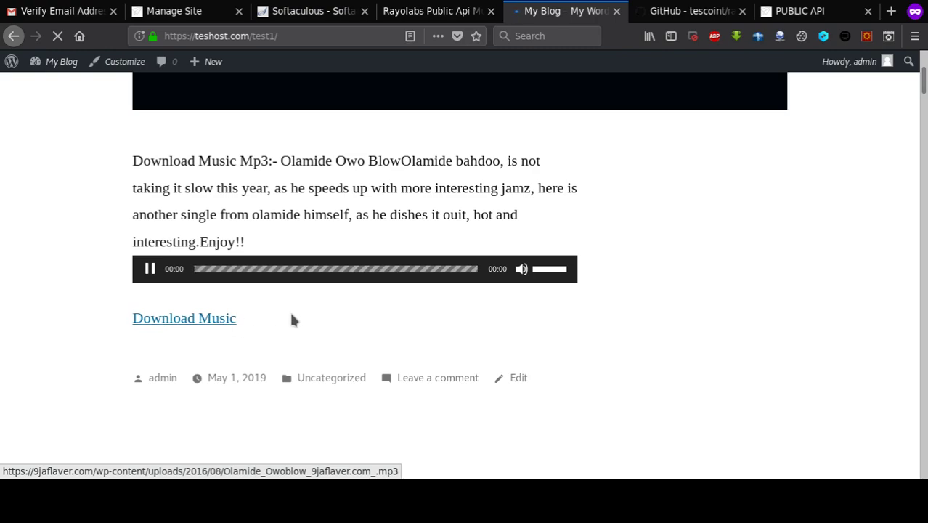
scroll(688, 338, up, 10)
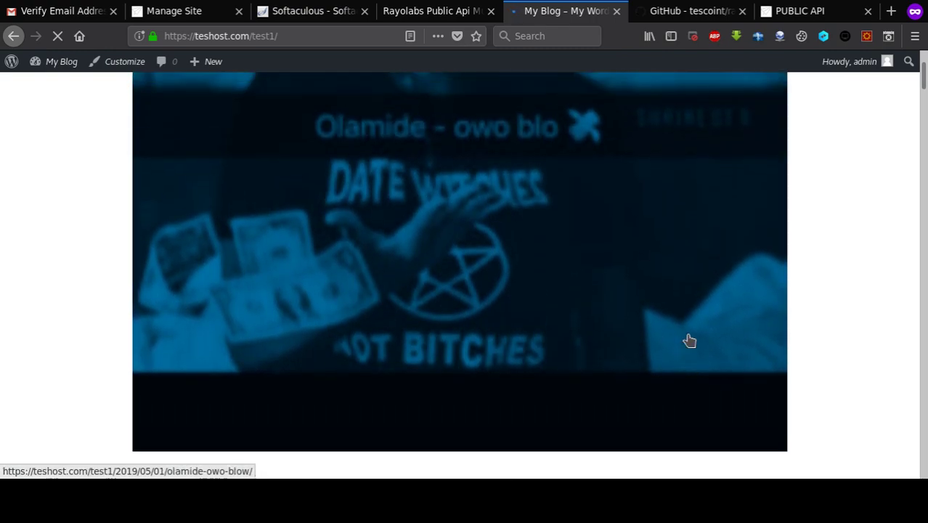
scroll(688, 338, up, 5)
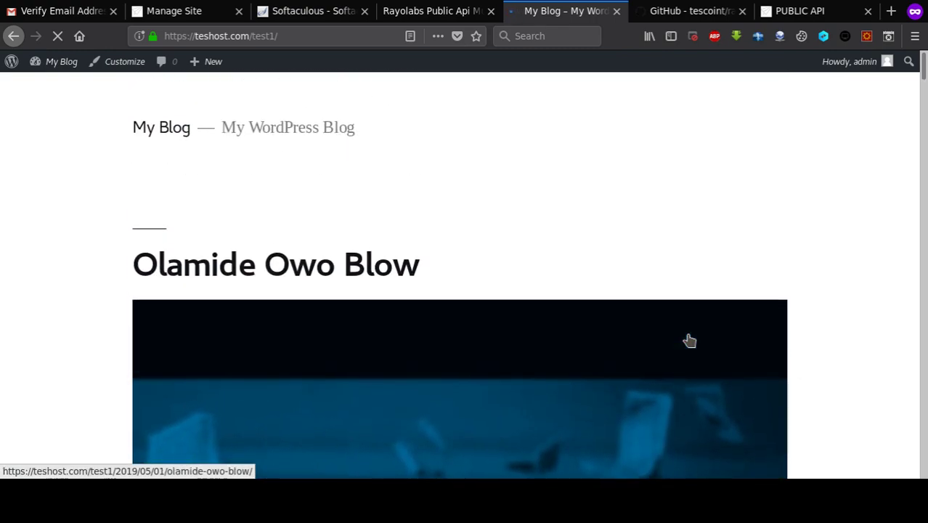
scroll(539, 263, down, 5)
scroll(538, 263, down, 2)
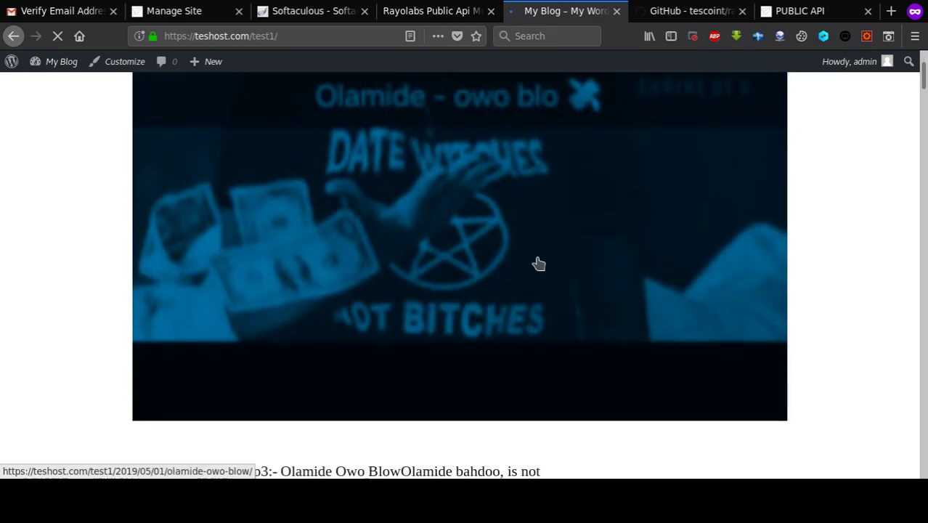
scroll(539, 263, down, 7)
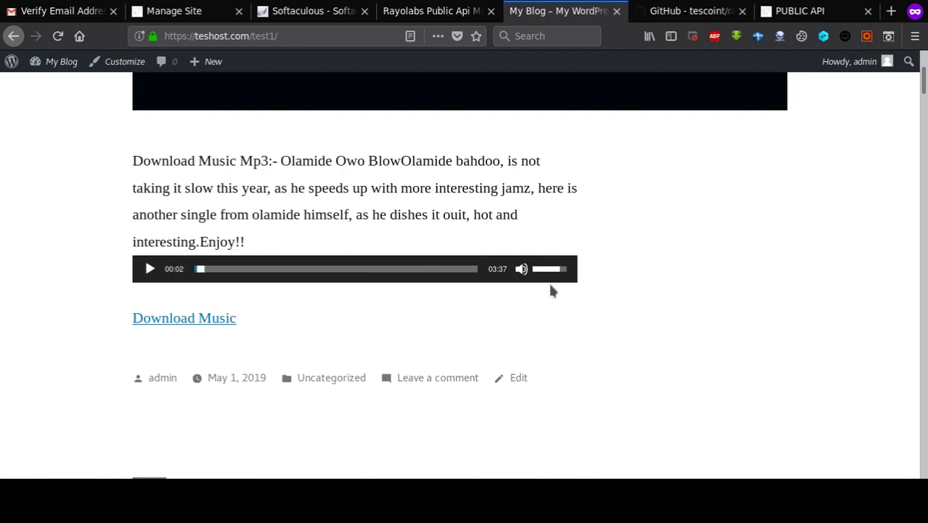
scroll(559, 295, up, 5)
scroll(561, 297, up, 5)
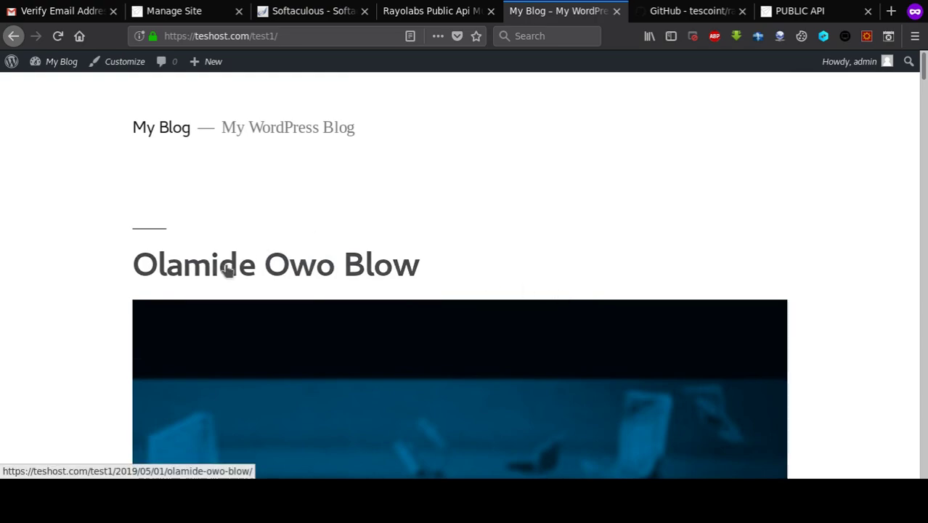
scroll(645, 274, down, 4)
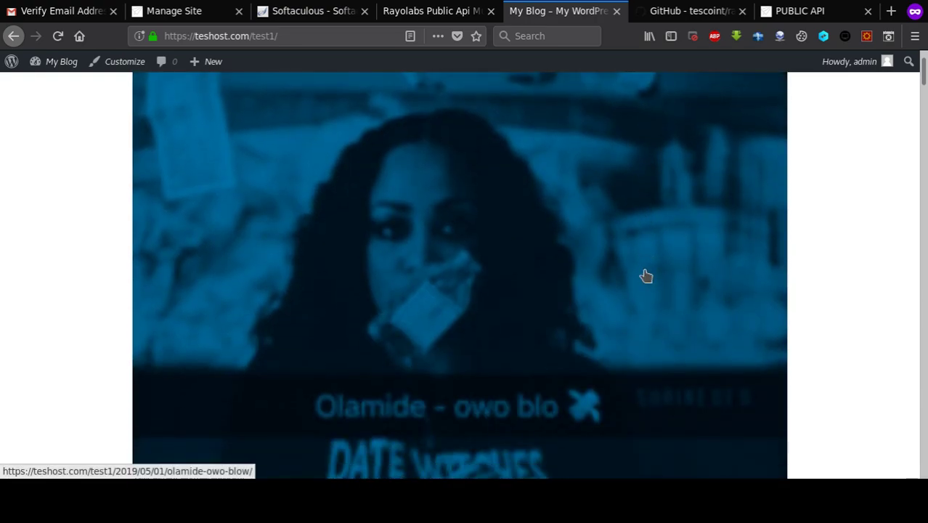